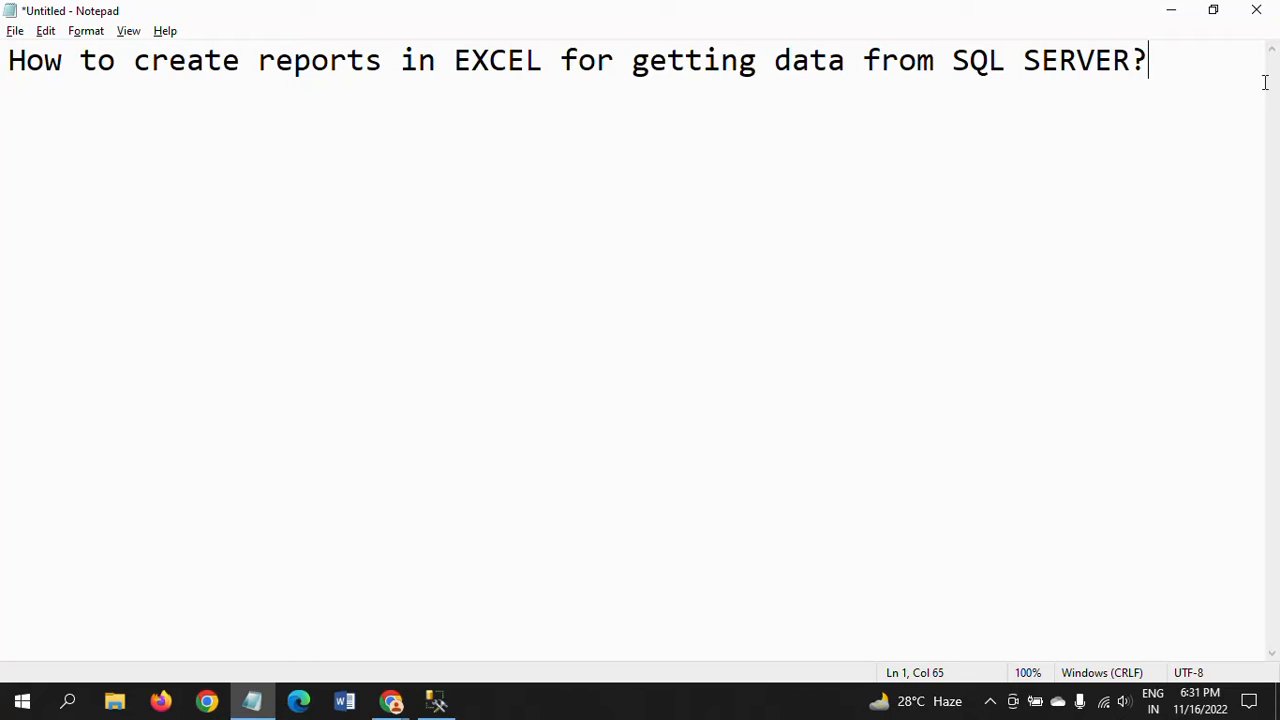
# - Add the line "Export Wizard" below the question, separated from it by a blank line
pyautogui.press('Return')
pyautogui.press('Return')
pyautogui.write('W')
pyautogui.press('BackSpace')
pyautogui.write('Exc')
pyautogui.press('BackSpace')
pyautogui.write('po')
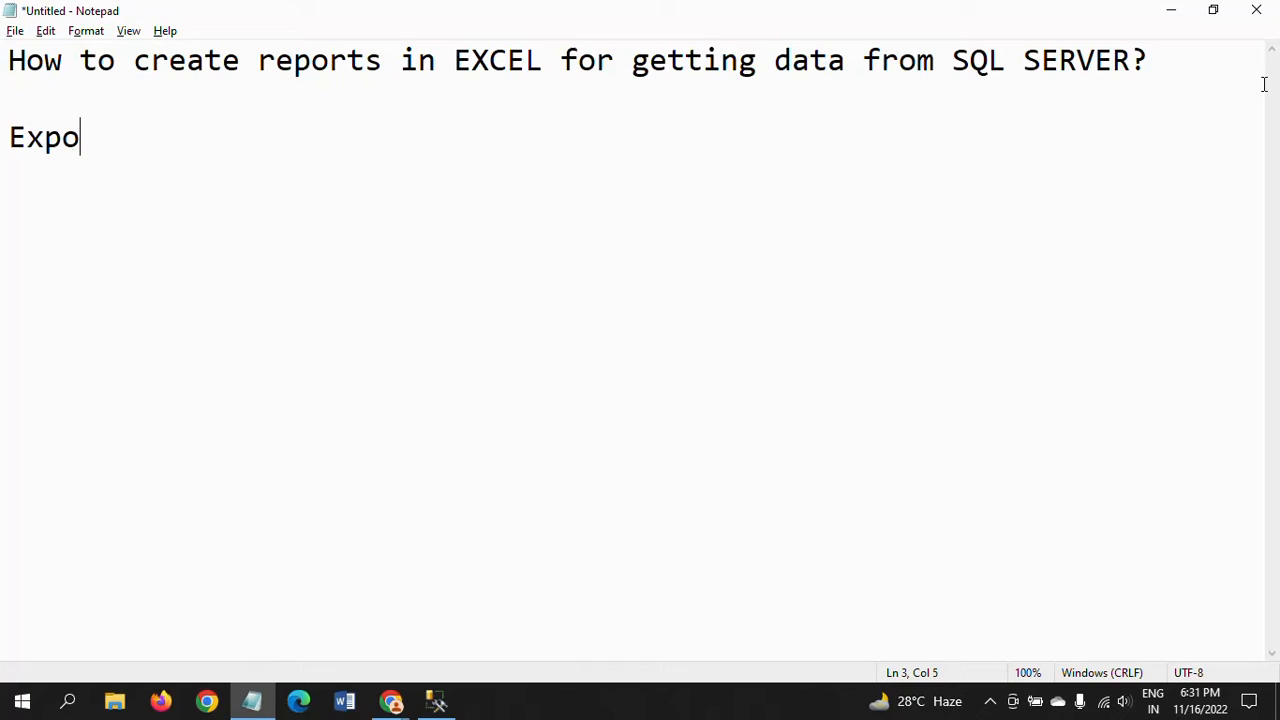
pyautogui.write('rt Wi')
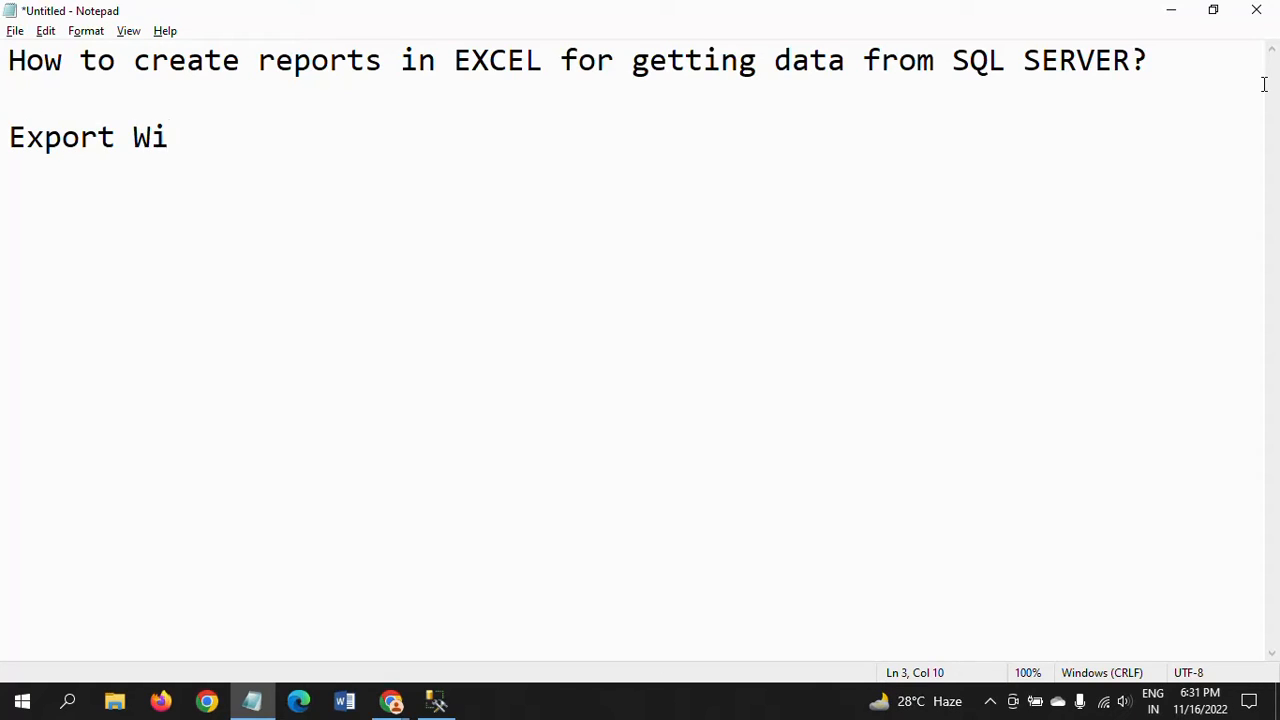
pyautogui.write('zard')
pyautogui.press('Return')
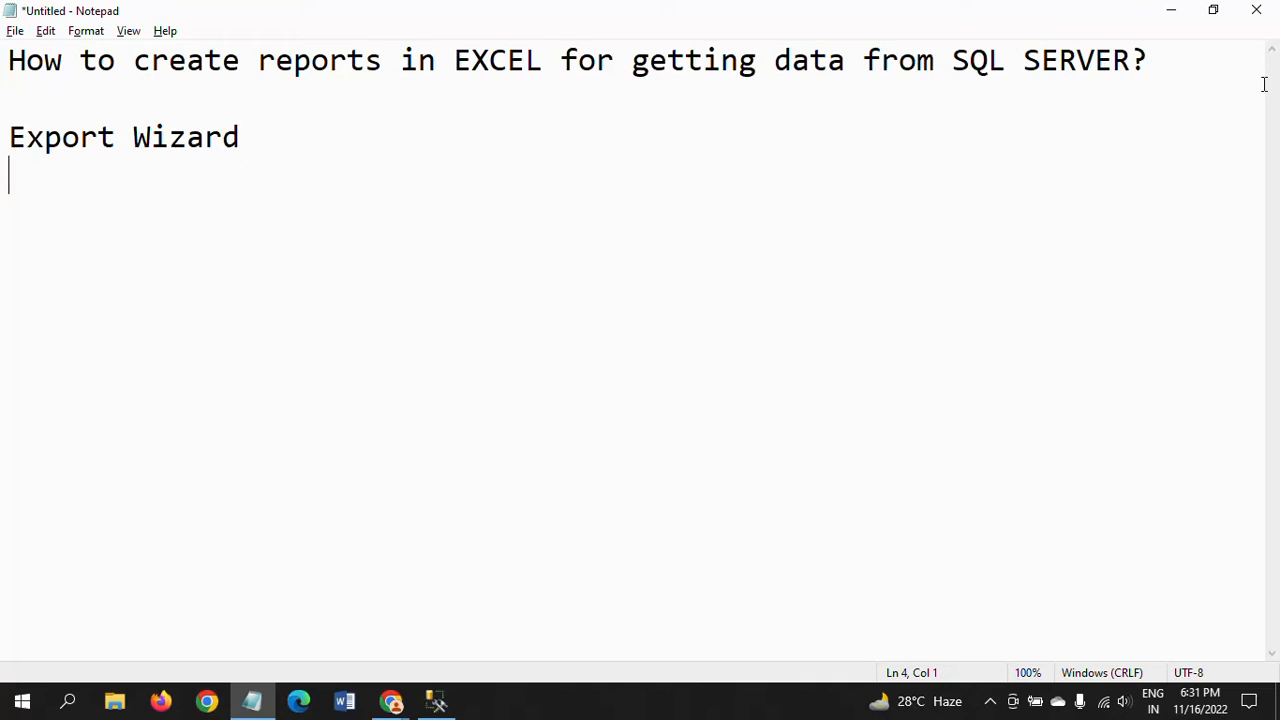
# - Add the lines "BCP Utility Command" and "Creating SSIS package" under "Export Wizard"
pyautogui.write('BCP ')
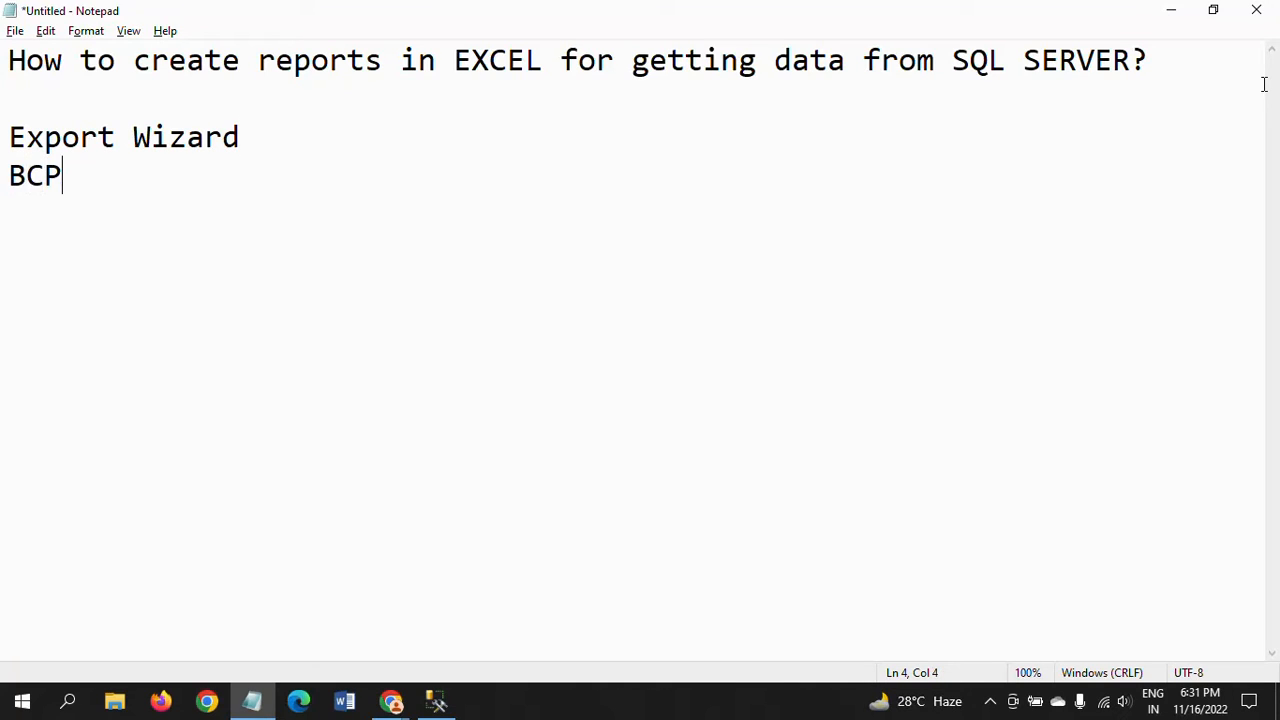
pyautogui.write('Utility ')
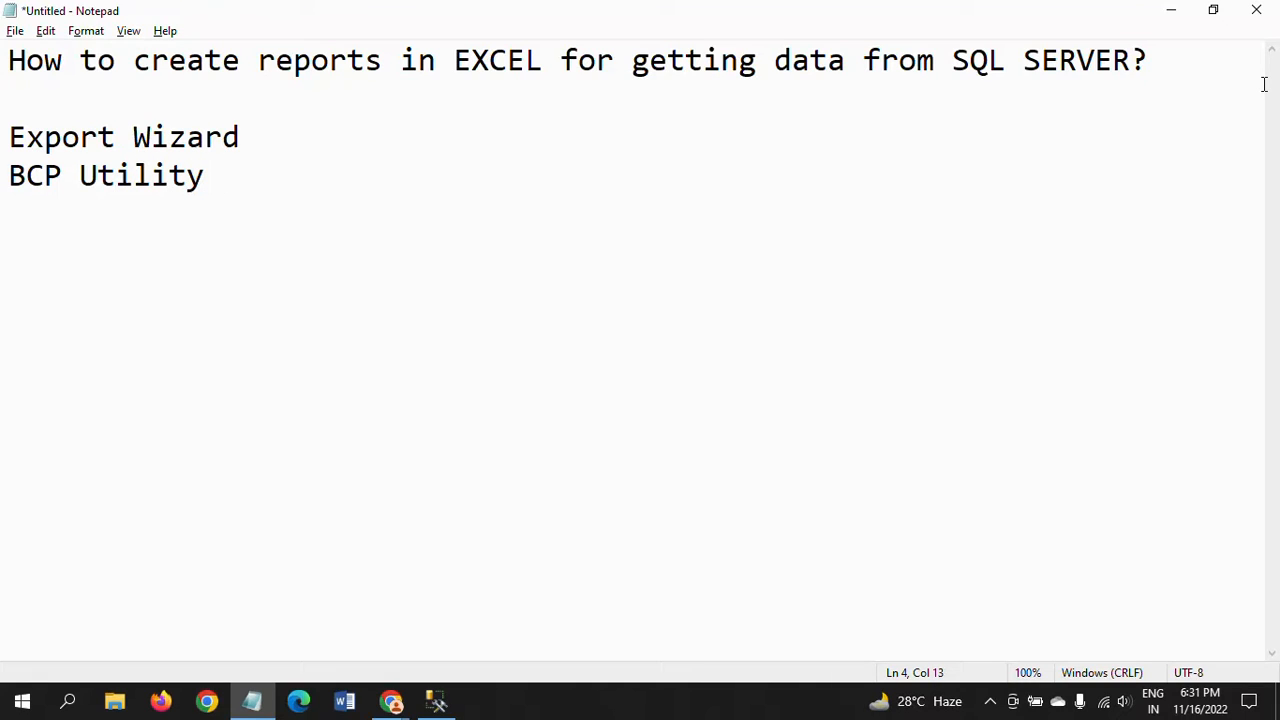
pyautogui.write('Command')
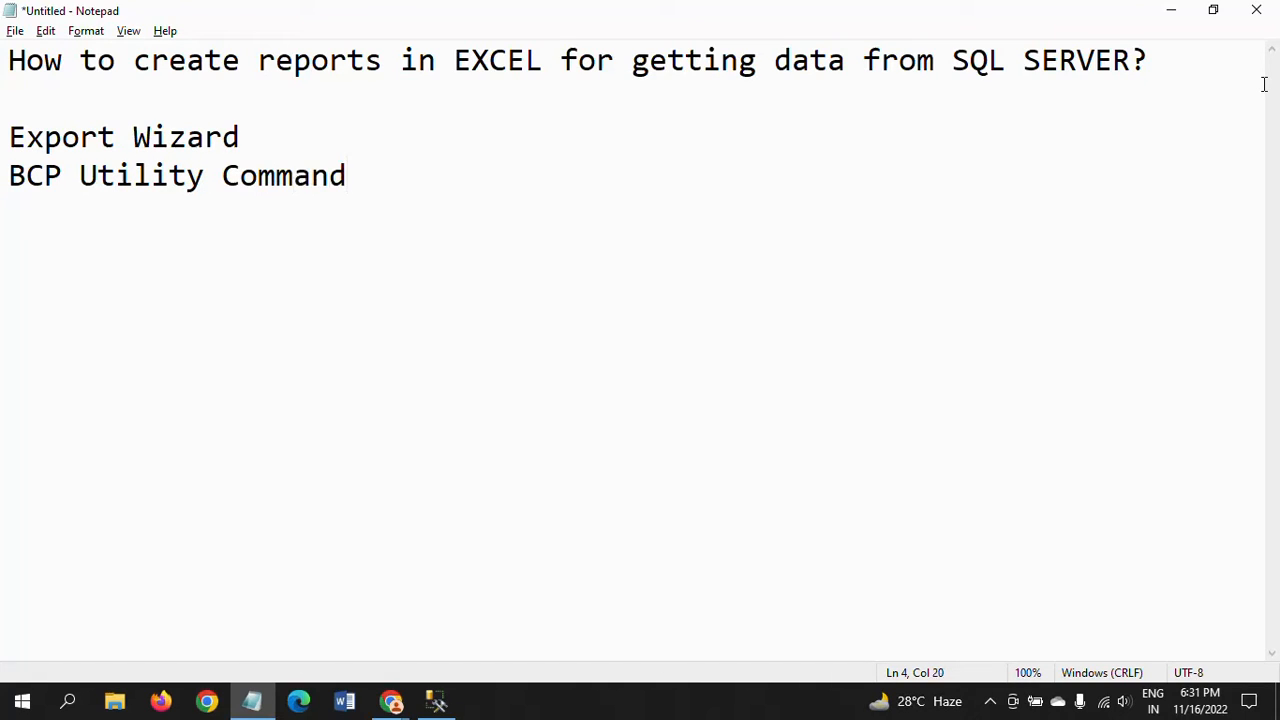
pyautogui.press('Return')
pyautogui.write('Crea')
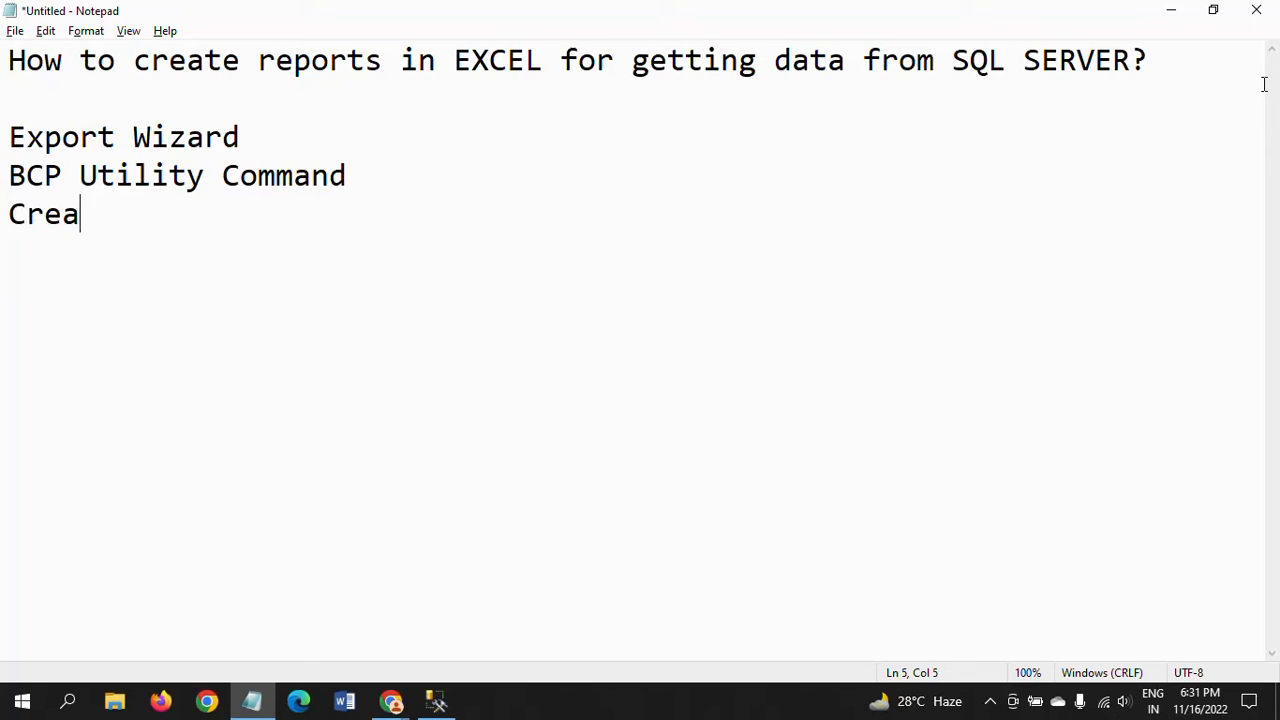
pyautogui.write('ting SS')
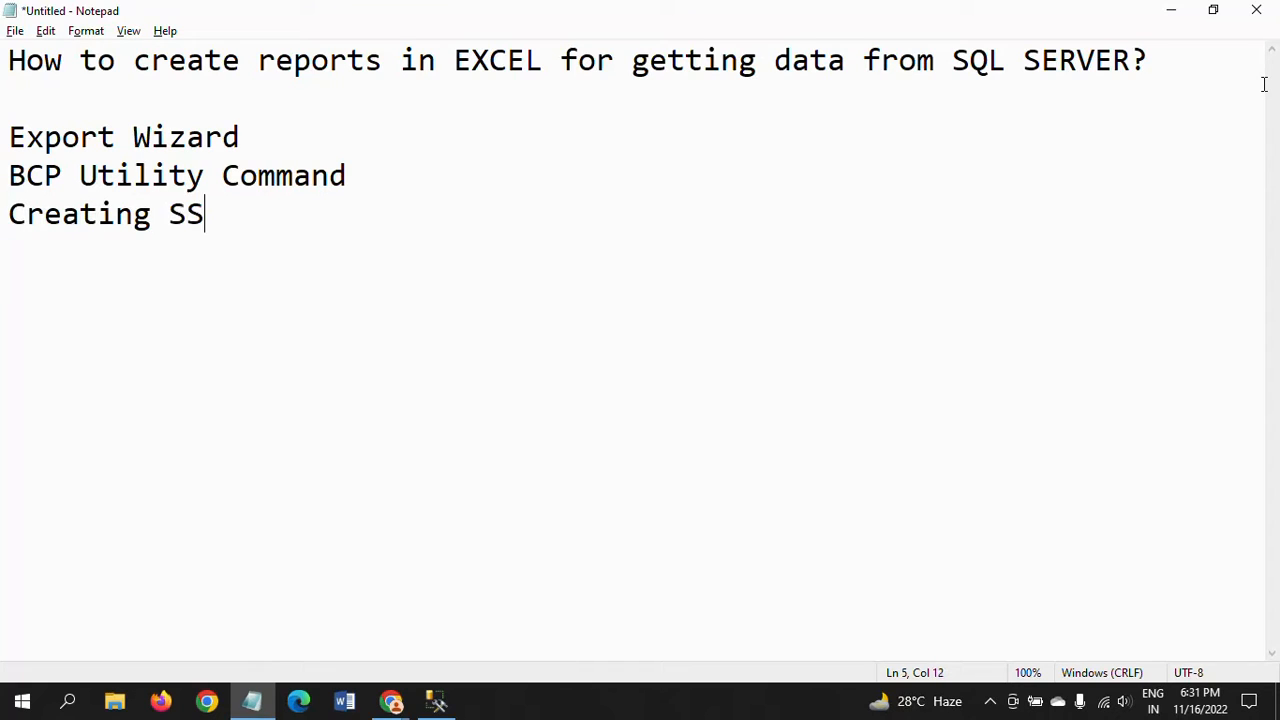
pyautogui.write('IS package')
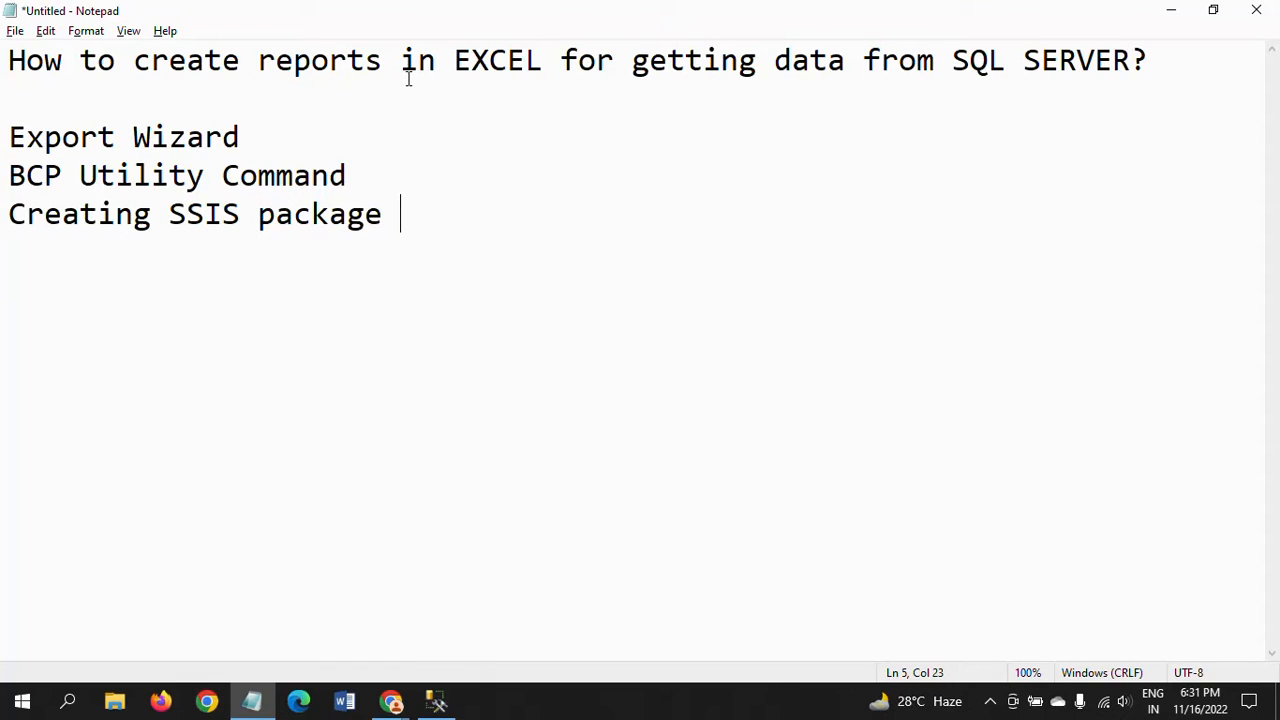
# - Switch to Excel 2016, dismiss the activation notice and create a blank workbook with cell A1 selected
pyautogui.moveTo(455, 62); pyautogui.dragTo(545, 79)
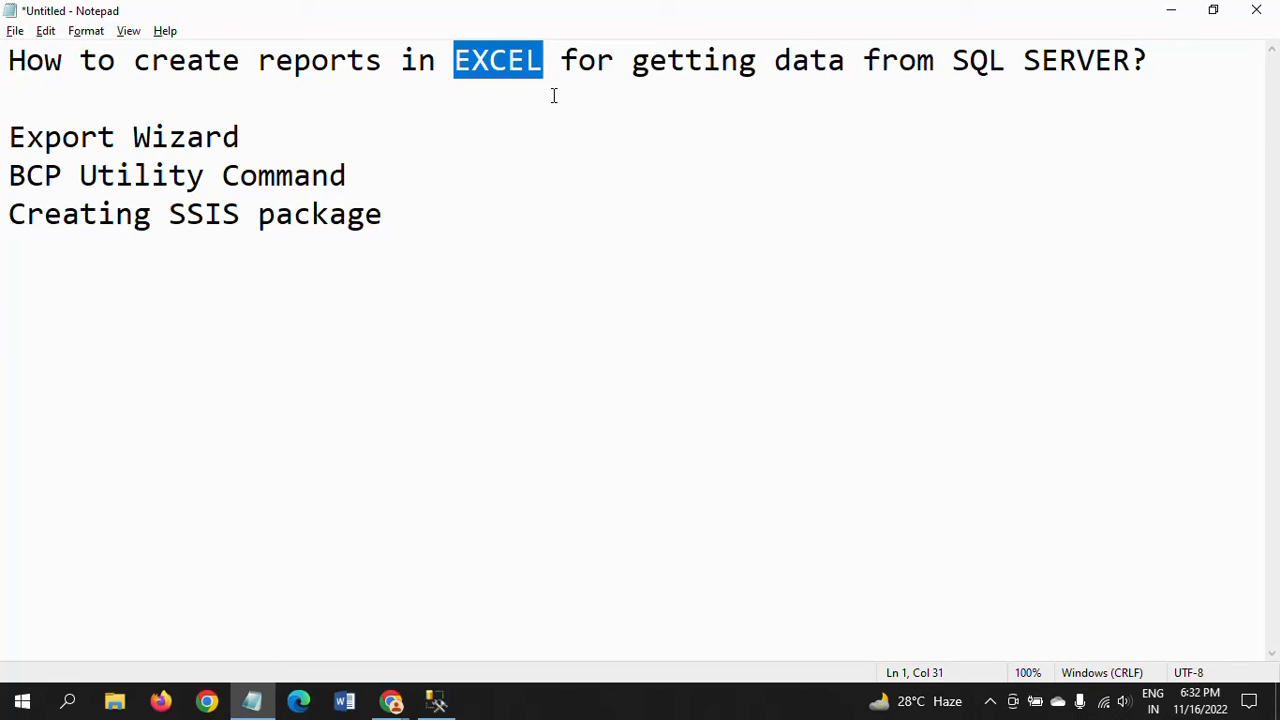
pyautogui.click(68, 702)
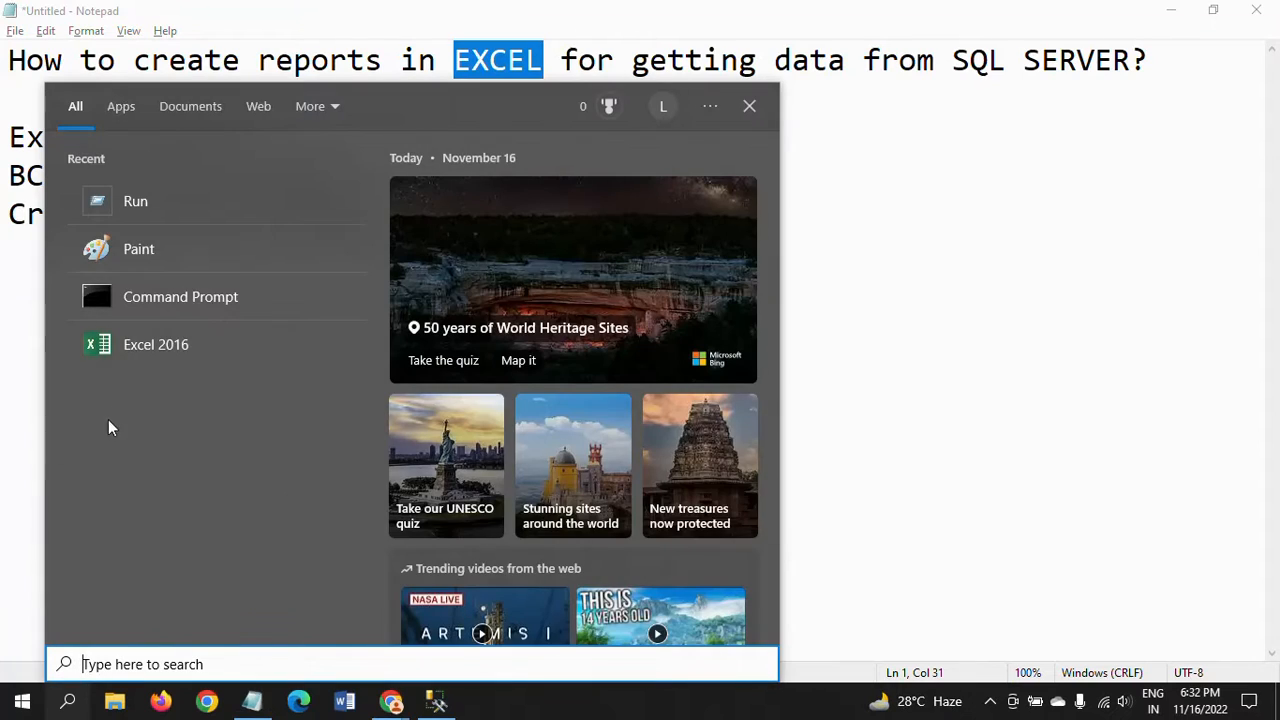
pyautogui.click(158, 346)
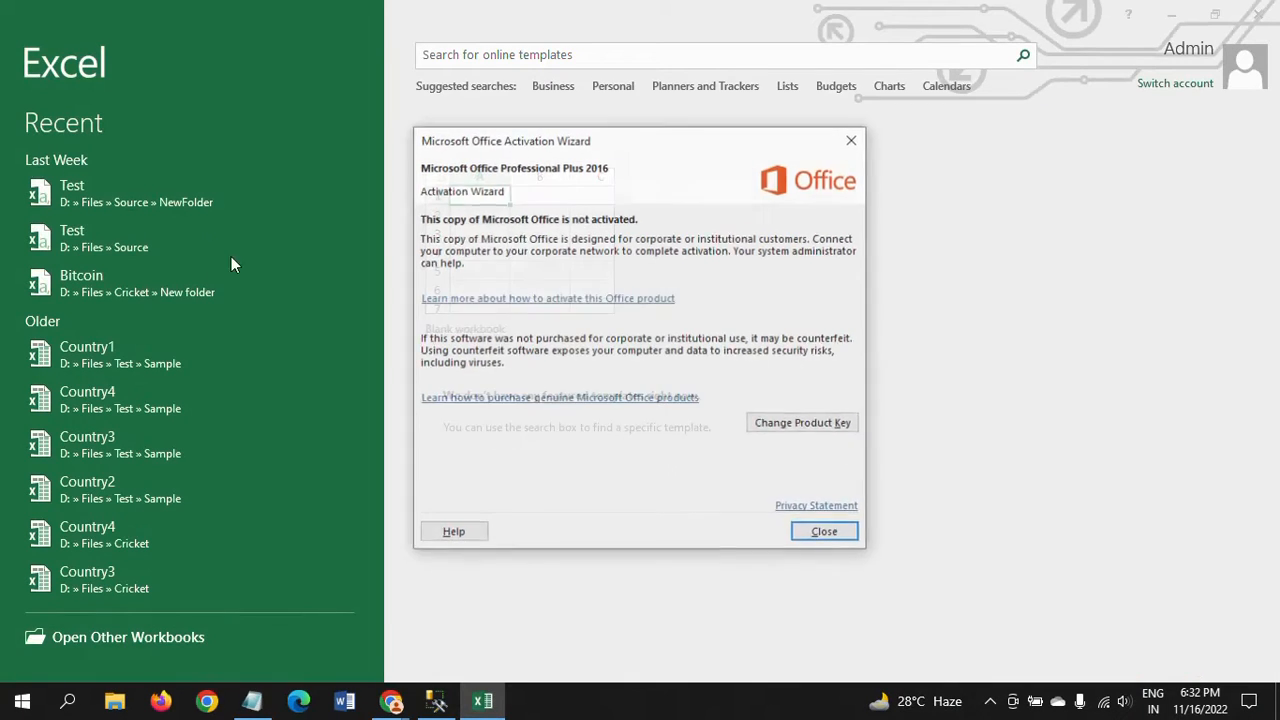
pyautogui.click(826, 533)
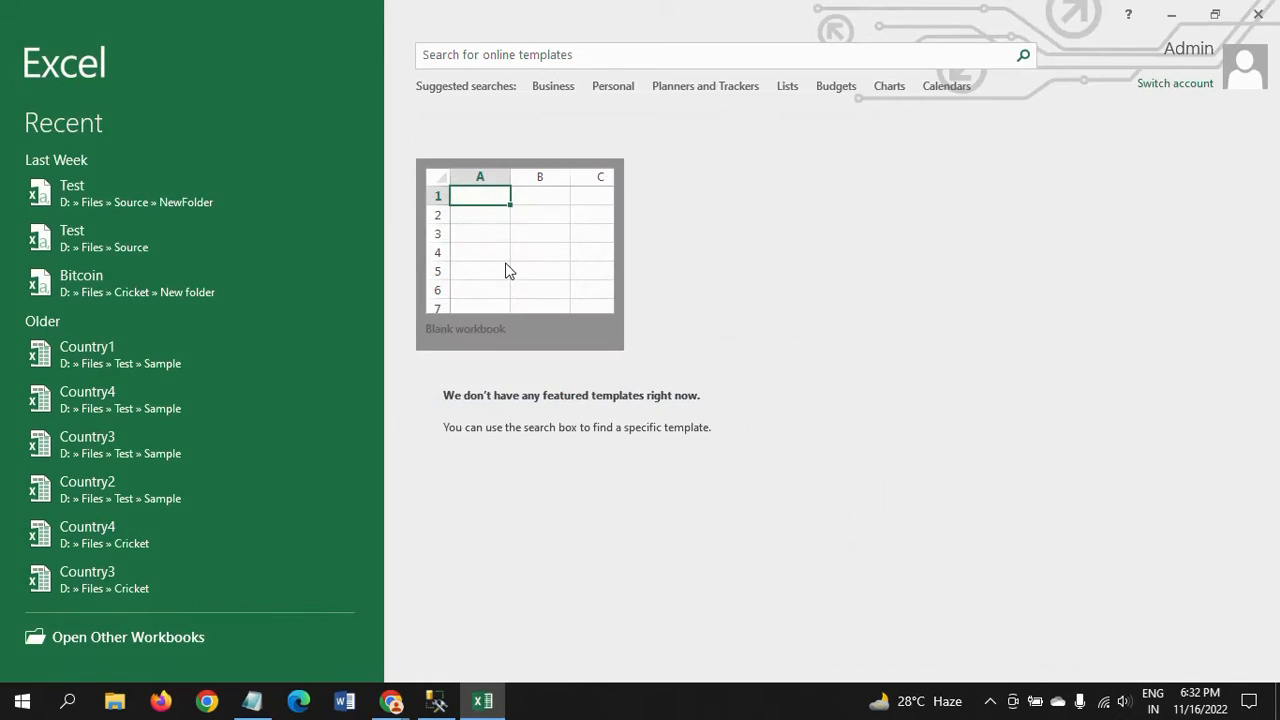
pyautogui.click(506, 269)
pyautogui.click(54, 215)
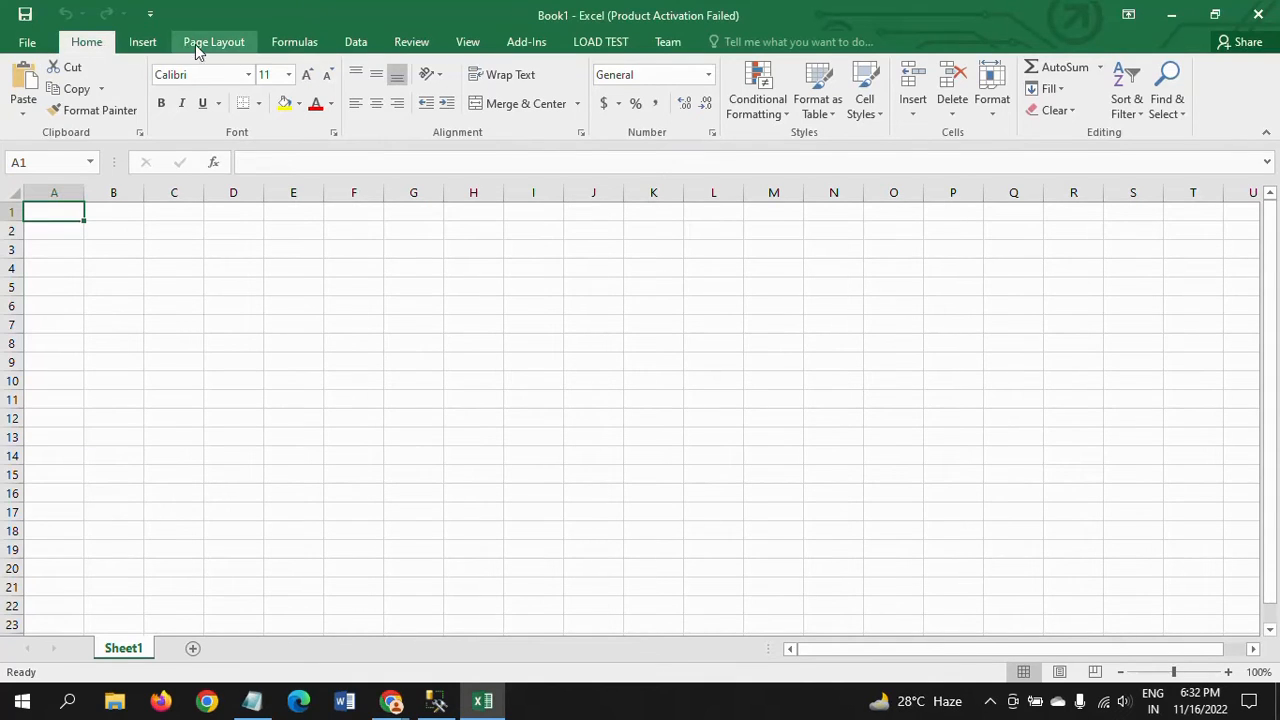
# - Start an external data connection from SQL Server to the server ADMIN using Windows Authentication
pyautogui.click(356, 44)
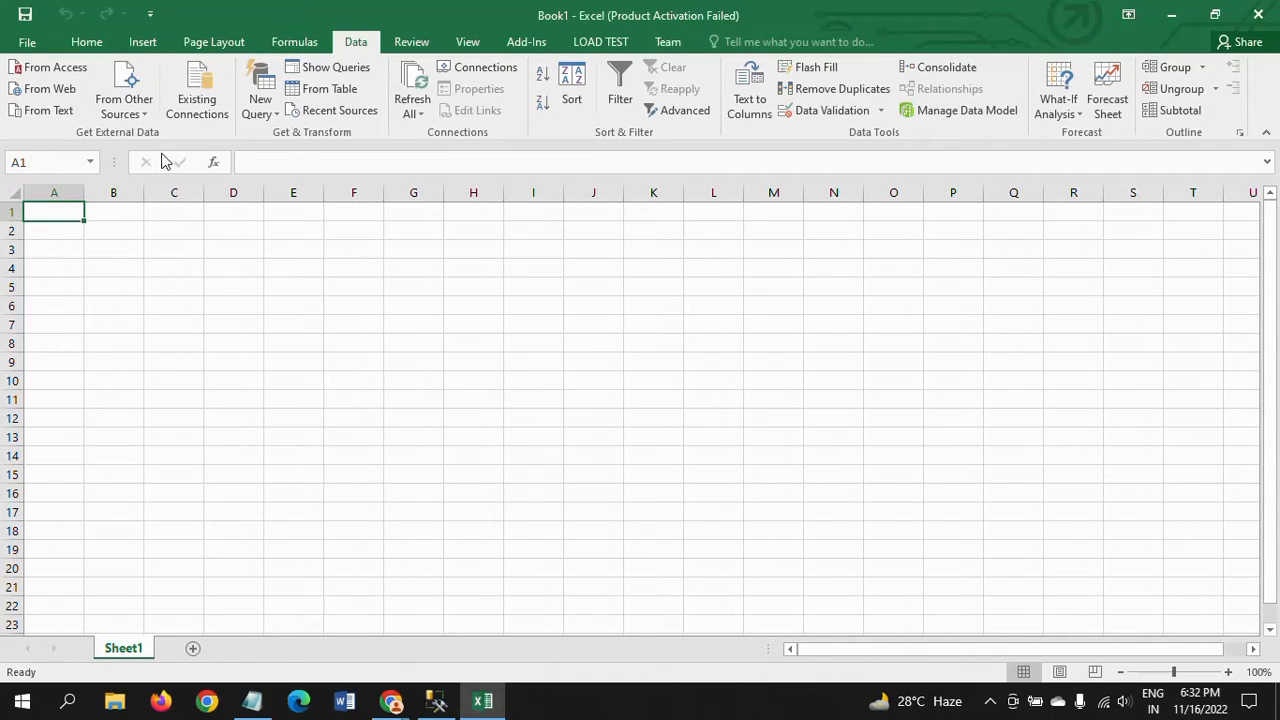
pyautogui.click(118, 88)
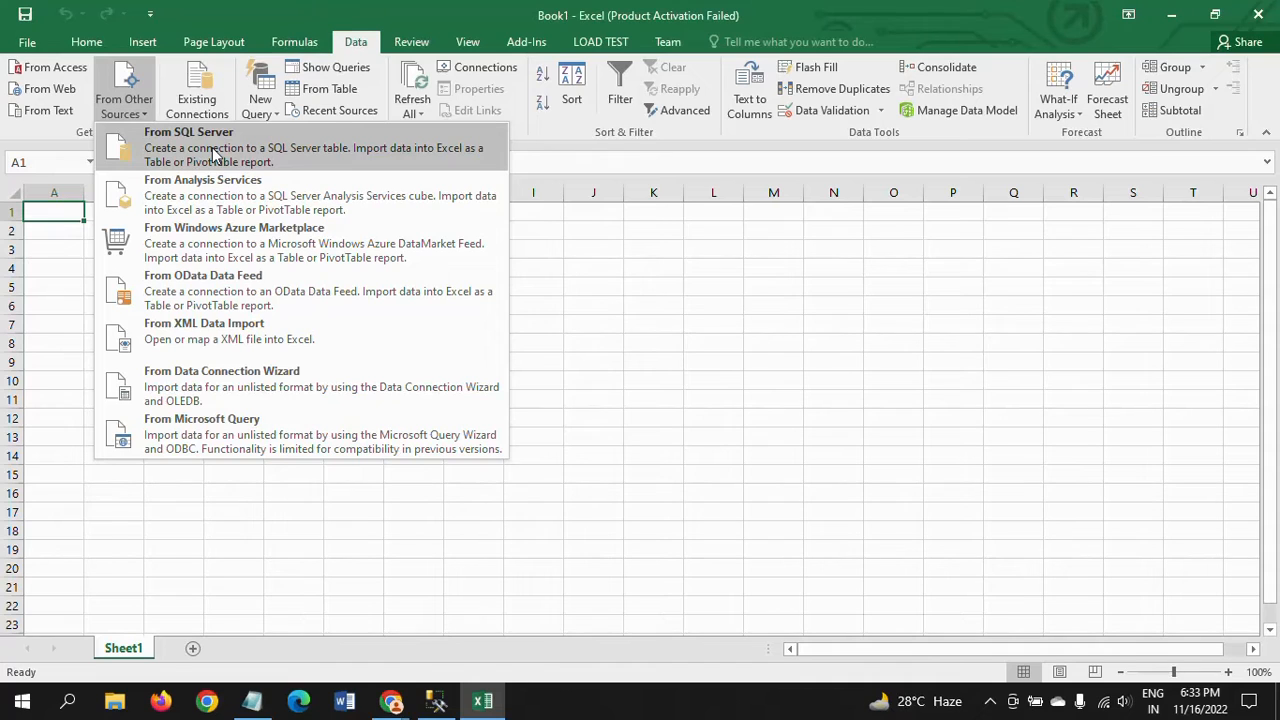
pyautogui.click(213, 155)
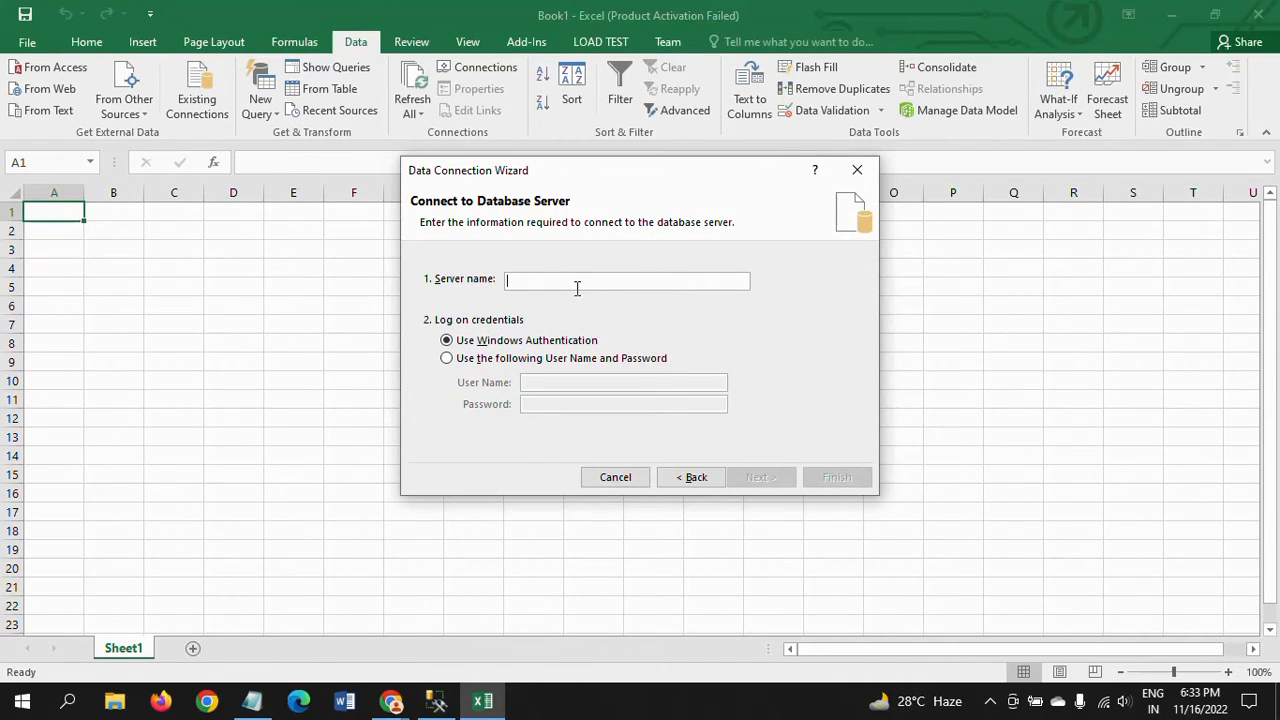
pyautogui.write('A')
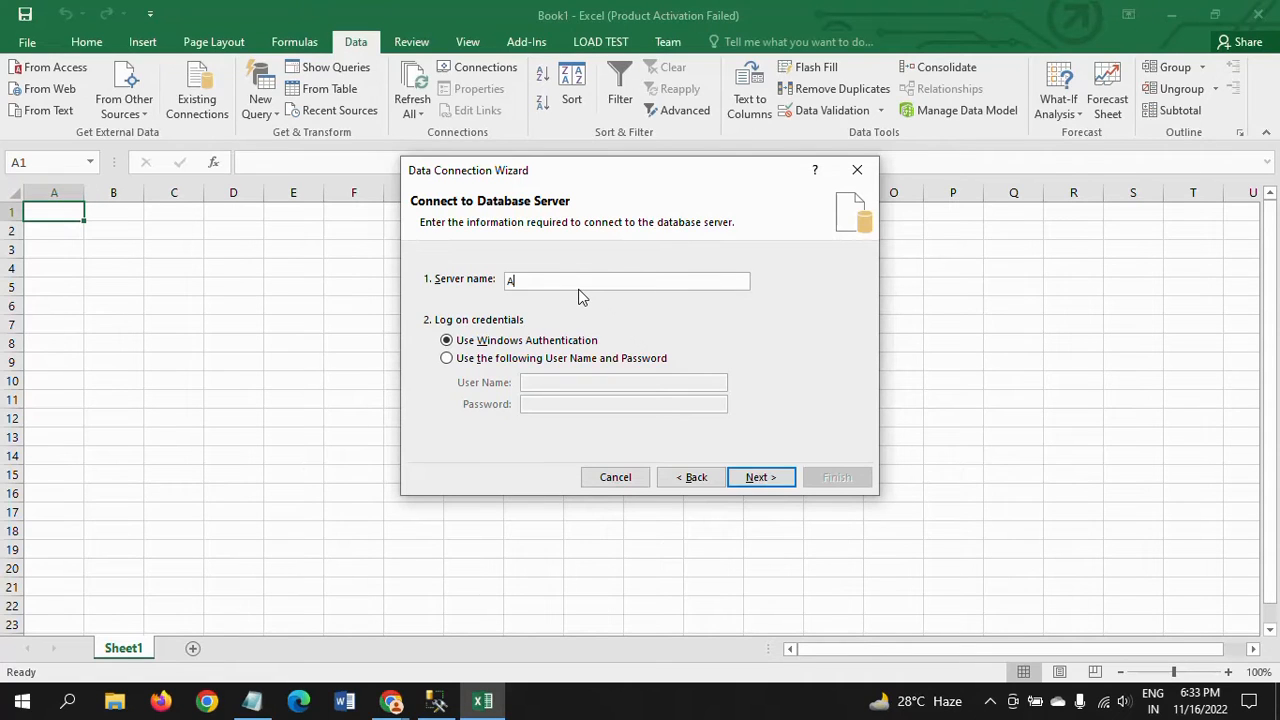
pyautogui.write('DMIN')
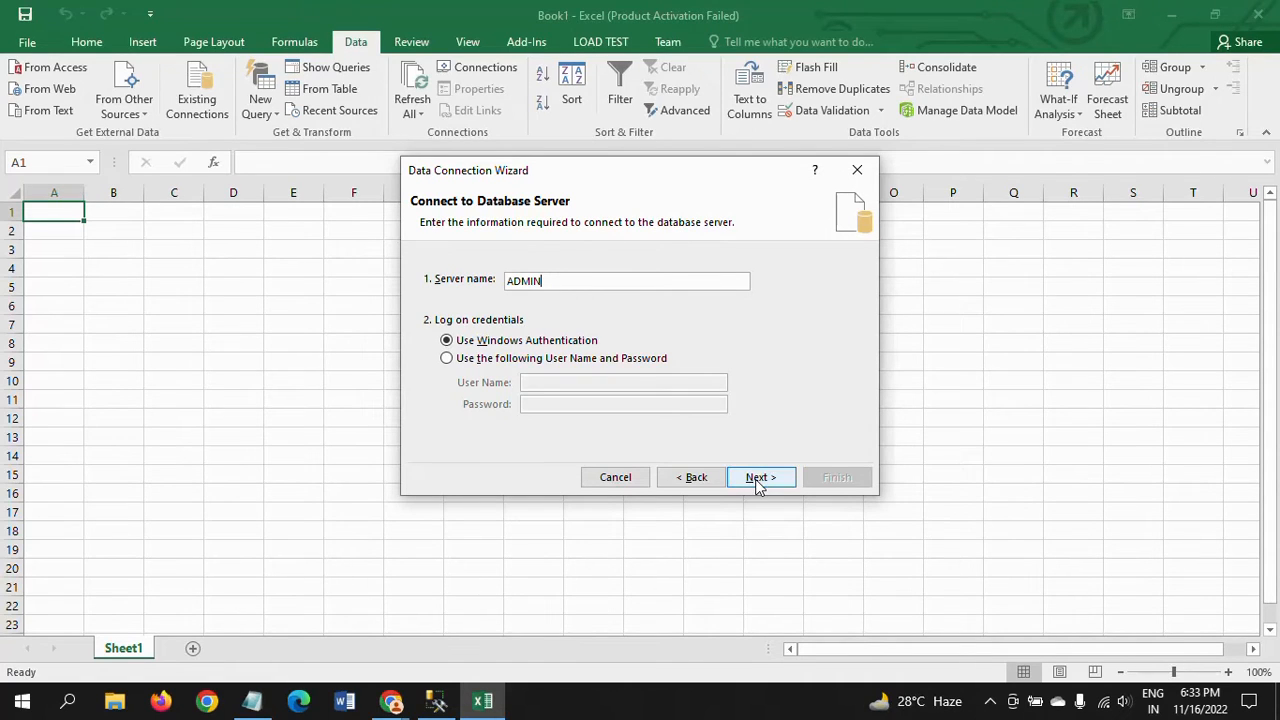
pyautogui.click(757, 480)
# - Choose the Cricket database and its ICCTest_tbl table for the connection, checking the table's query in SQL Server Management Studio
pyautogui.click(651, 237)
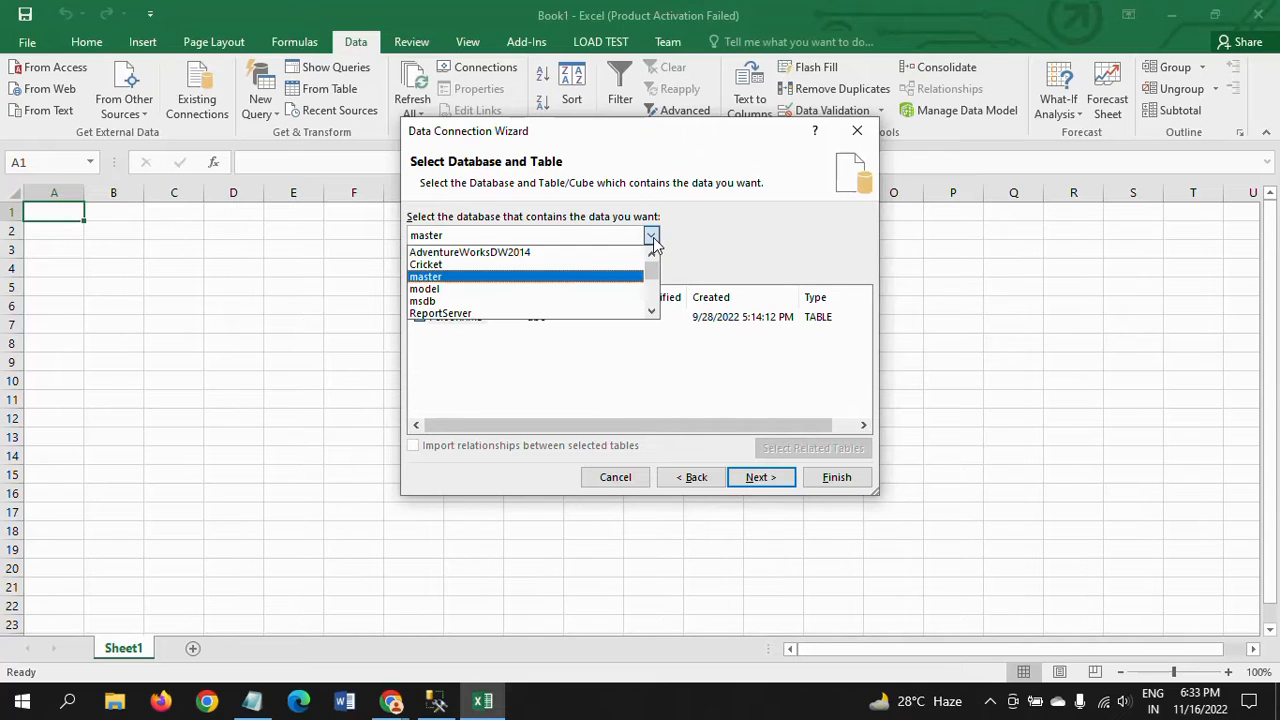
pyautogui.click(492, 264)
pyautogui.click(436, 700)
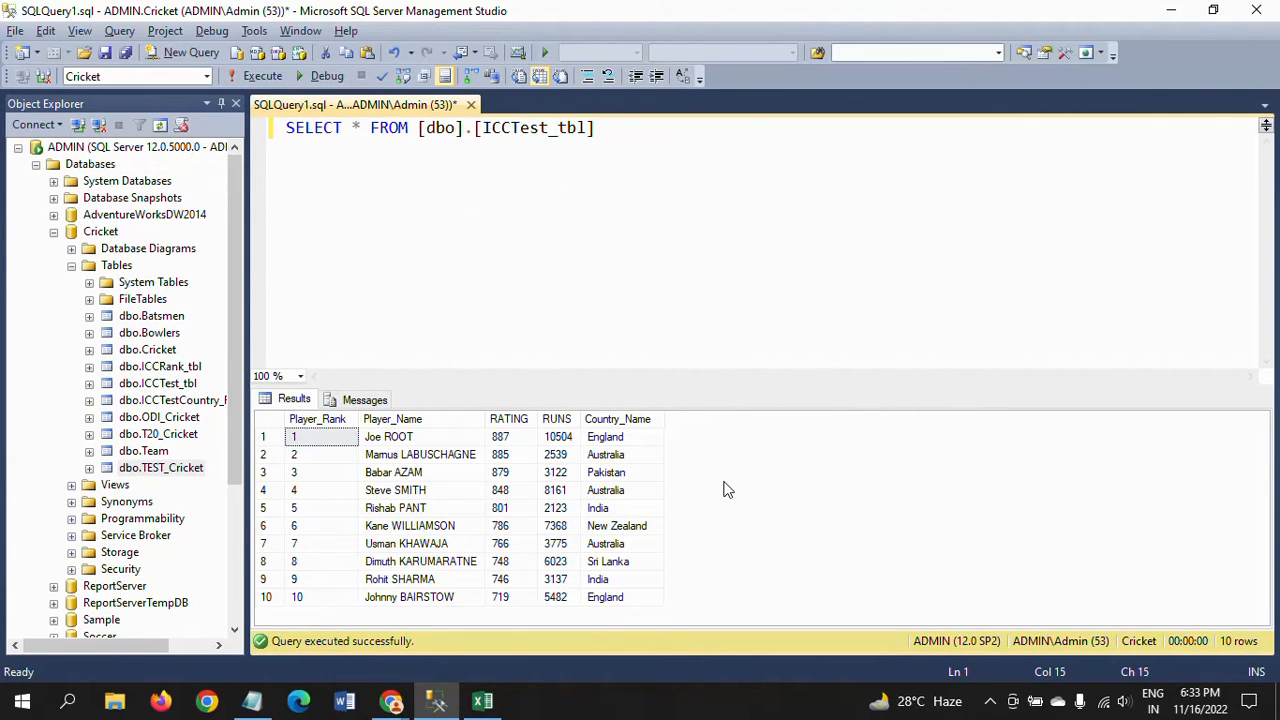
pyautogui.hotkey('alt', 'Tab')
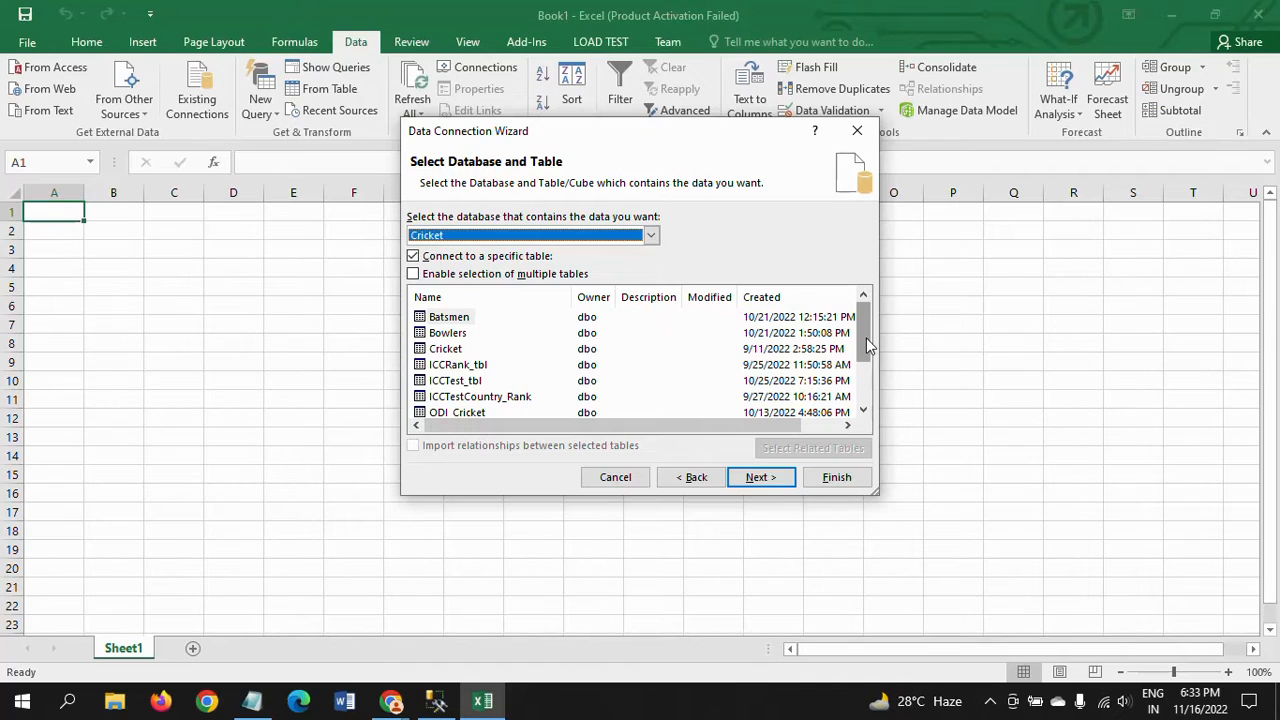
pyautogui.moveTo(866, 345); pyautogui.dragTo(873, 397)
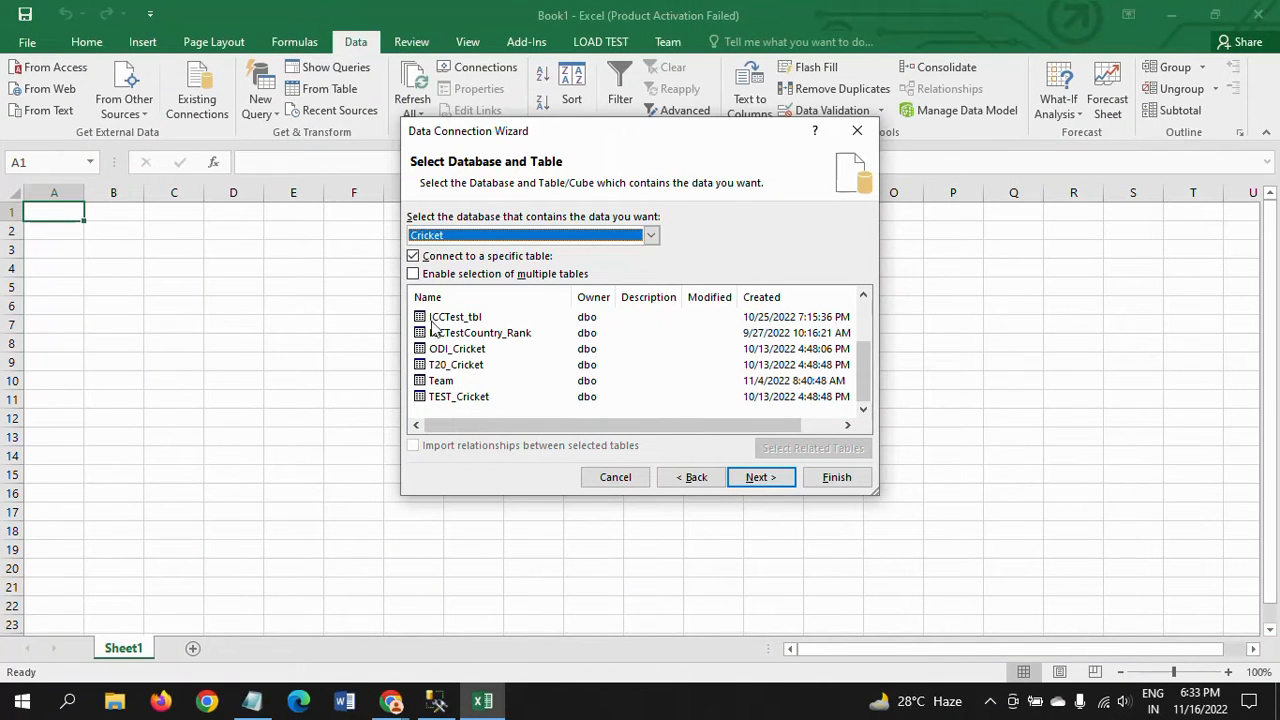
pyautogui.click(440, 318)
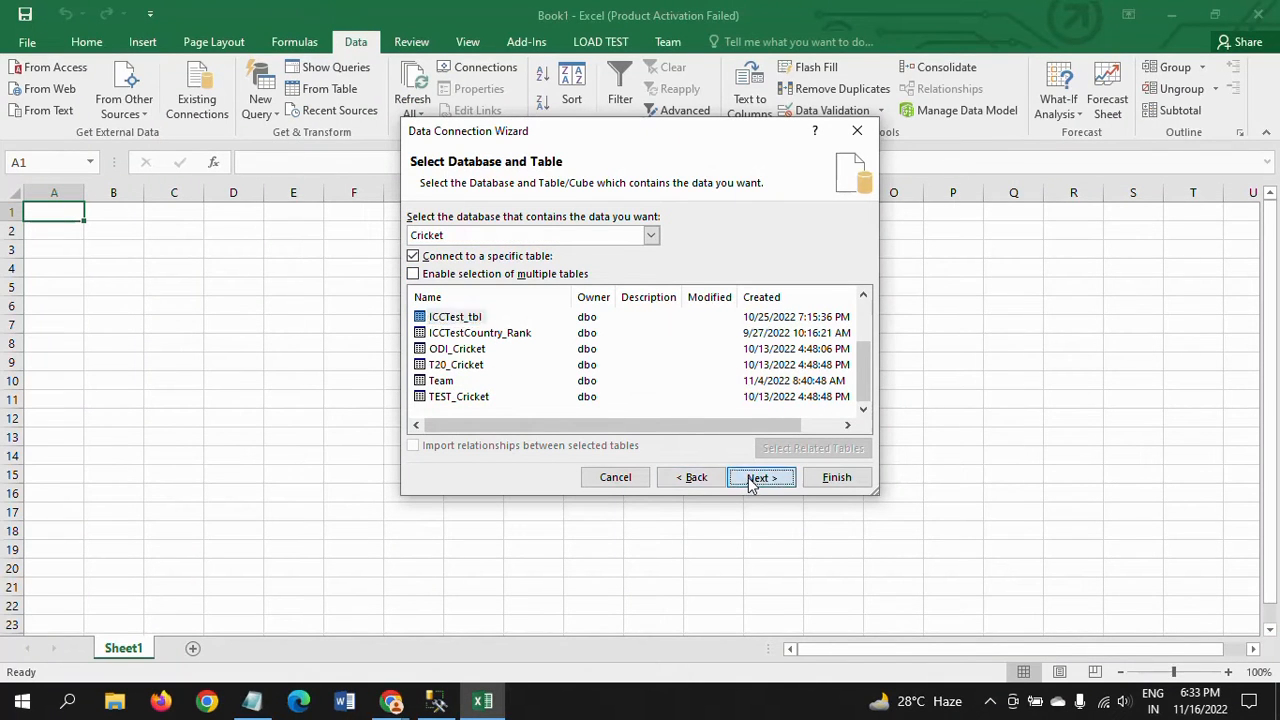
pyautogui.click(757, 478)
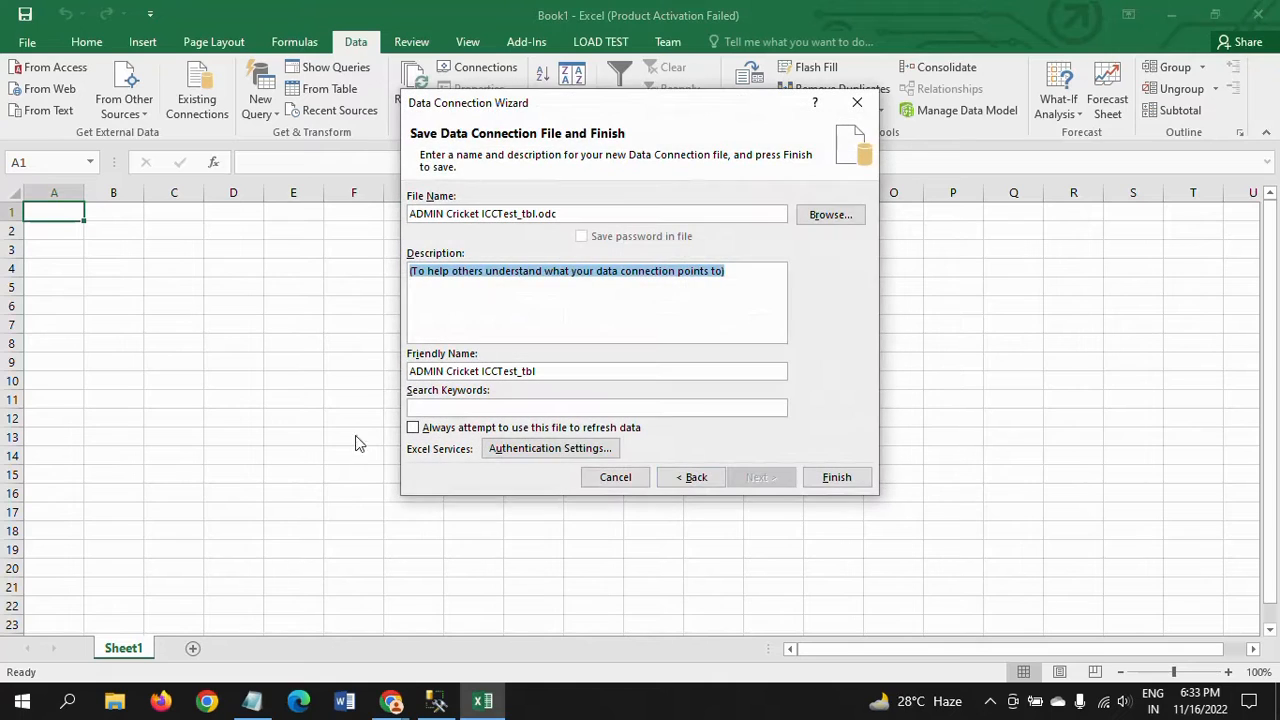
# - Finish the connection with the authenticated user's account and import the data as a table at A1 of the existing worksheet
pyautogui.click(538, 459)
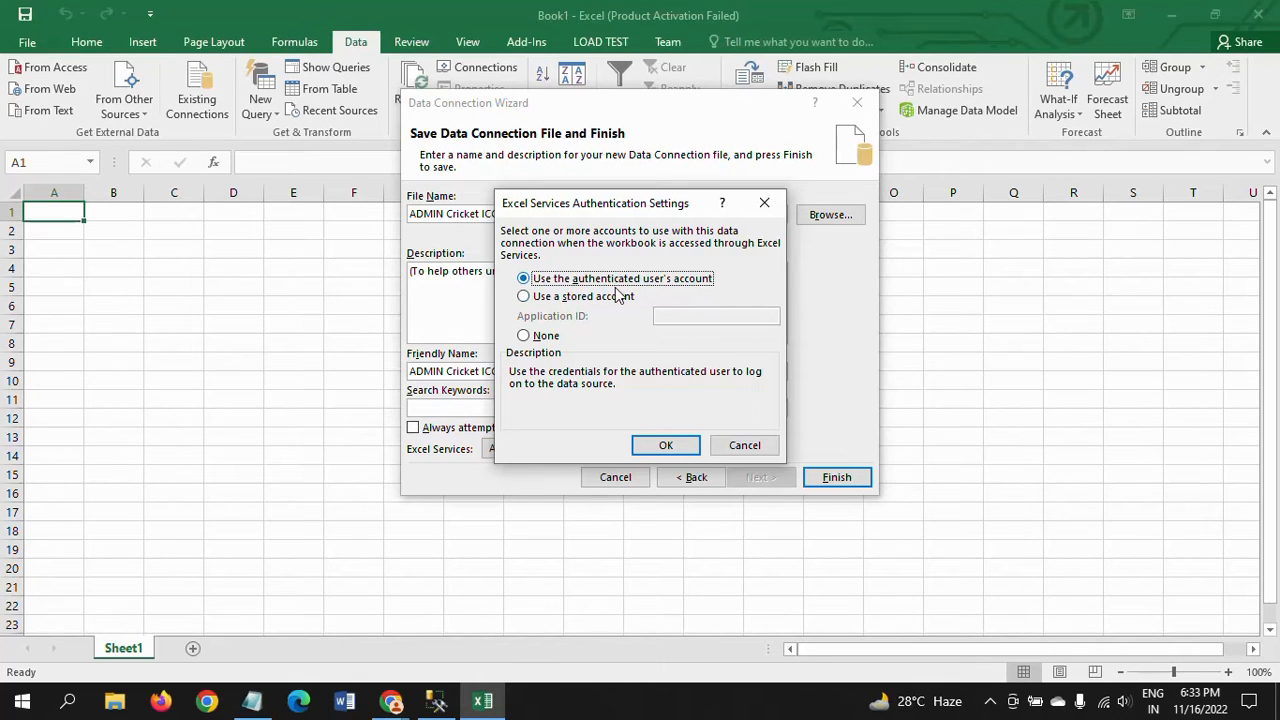
pyautogui.click(655, 447)
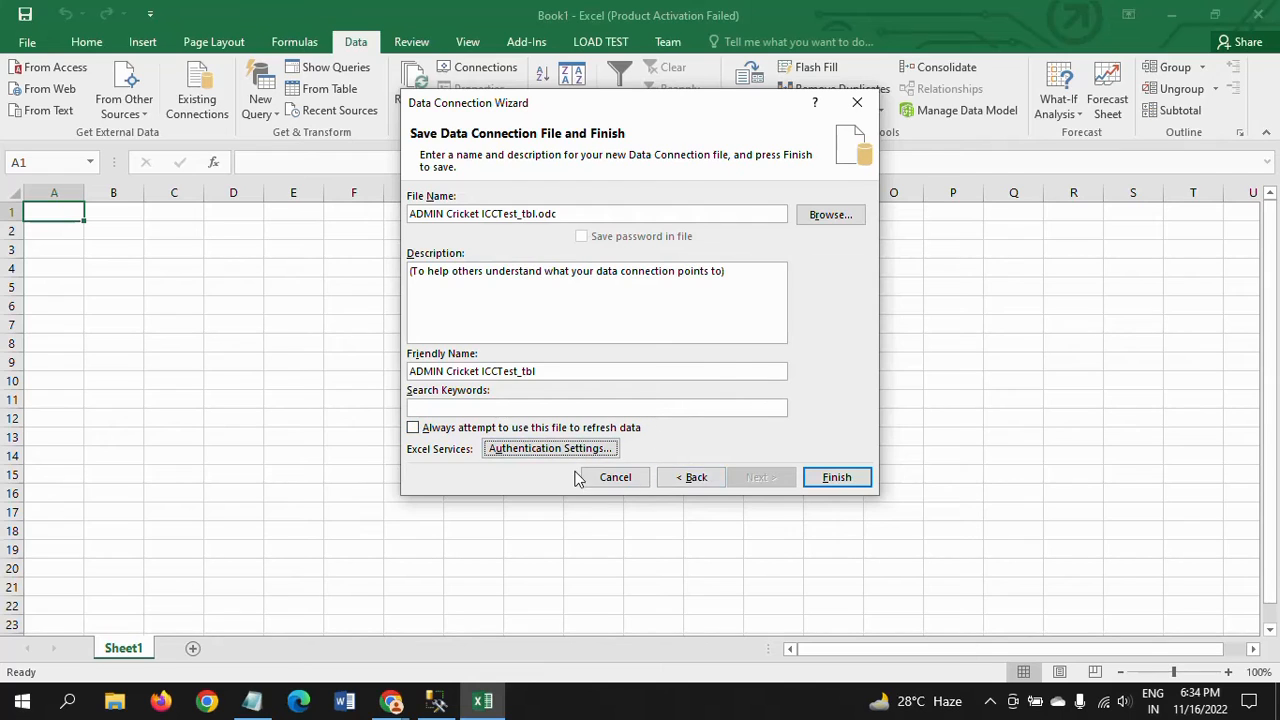
pyautogui.click(836, 478)
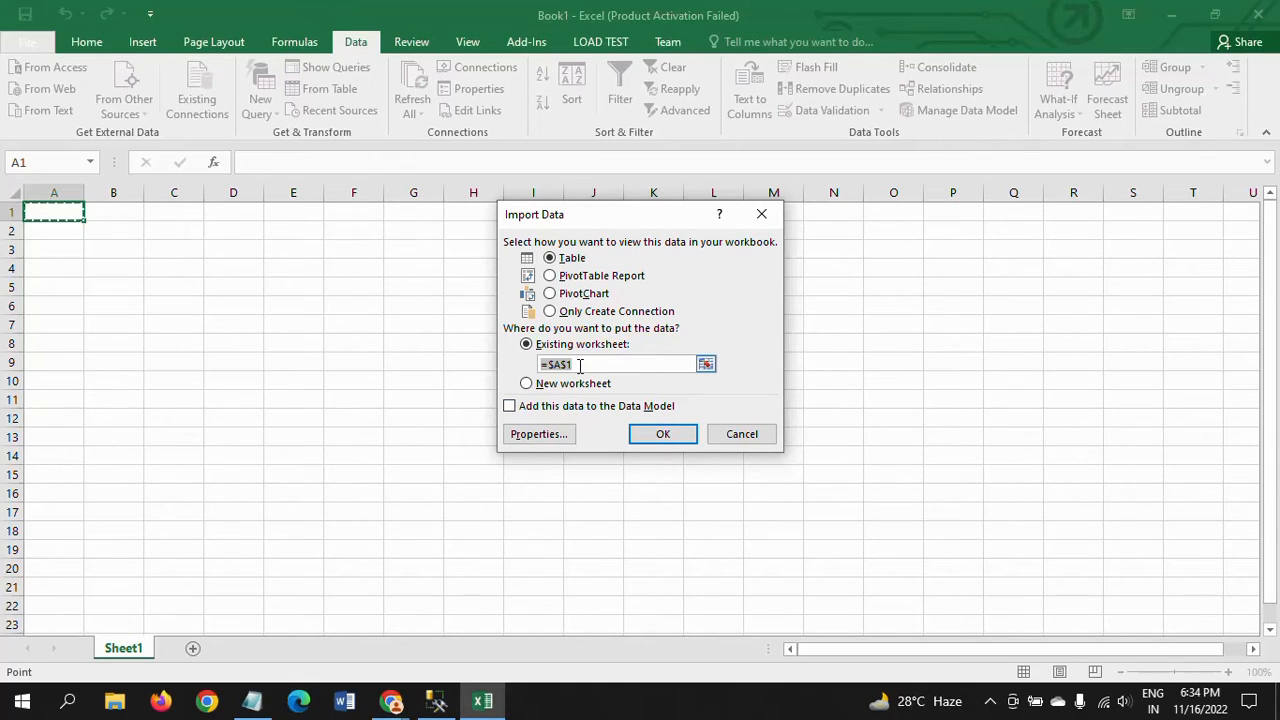
pyautogui.press('Return')
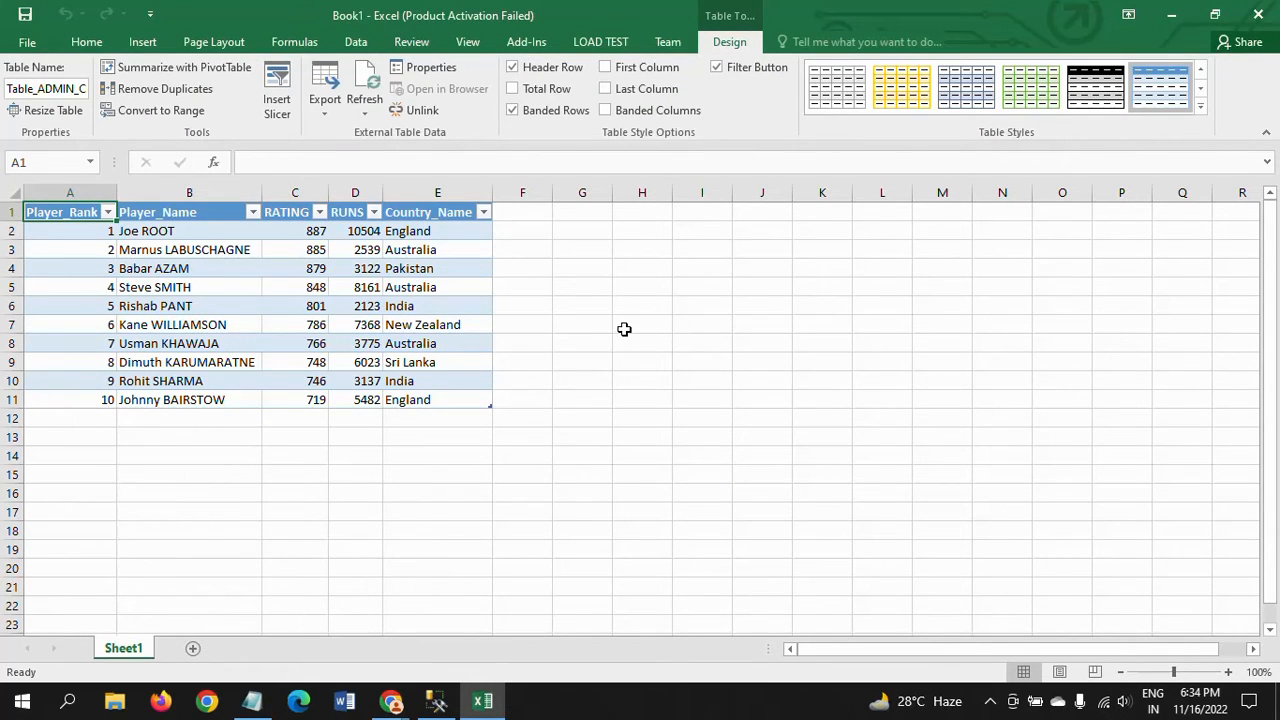
# - Compare the imported Excel table with the ICCTest_tbl query results in SQL Server Management Studio
pyautogui.hotkey('alt', 'Tab')
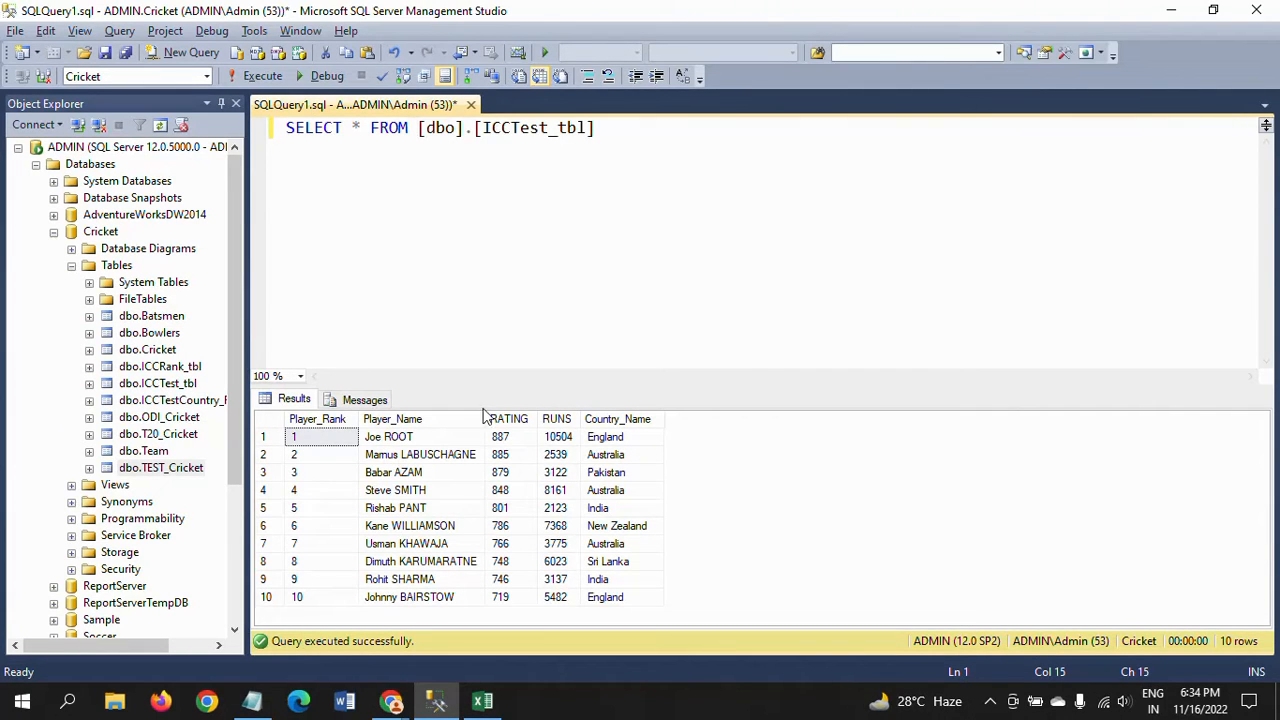
pyautogui.hotkey('alt', 'Tab')
pyautogui.hotkey('alt', 'Tab')
pyautogui.hotkey('alt', 'Tab')
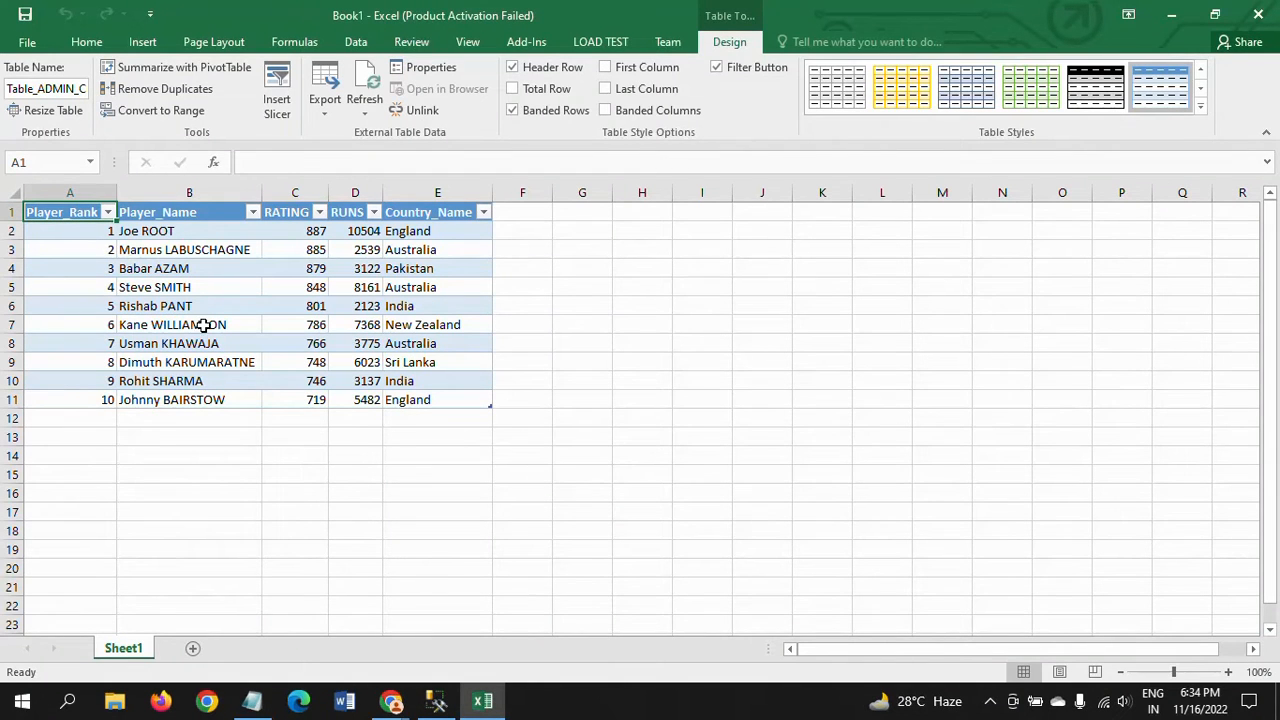
pyautogui.hotkey('alt', 'Tab')
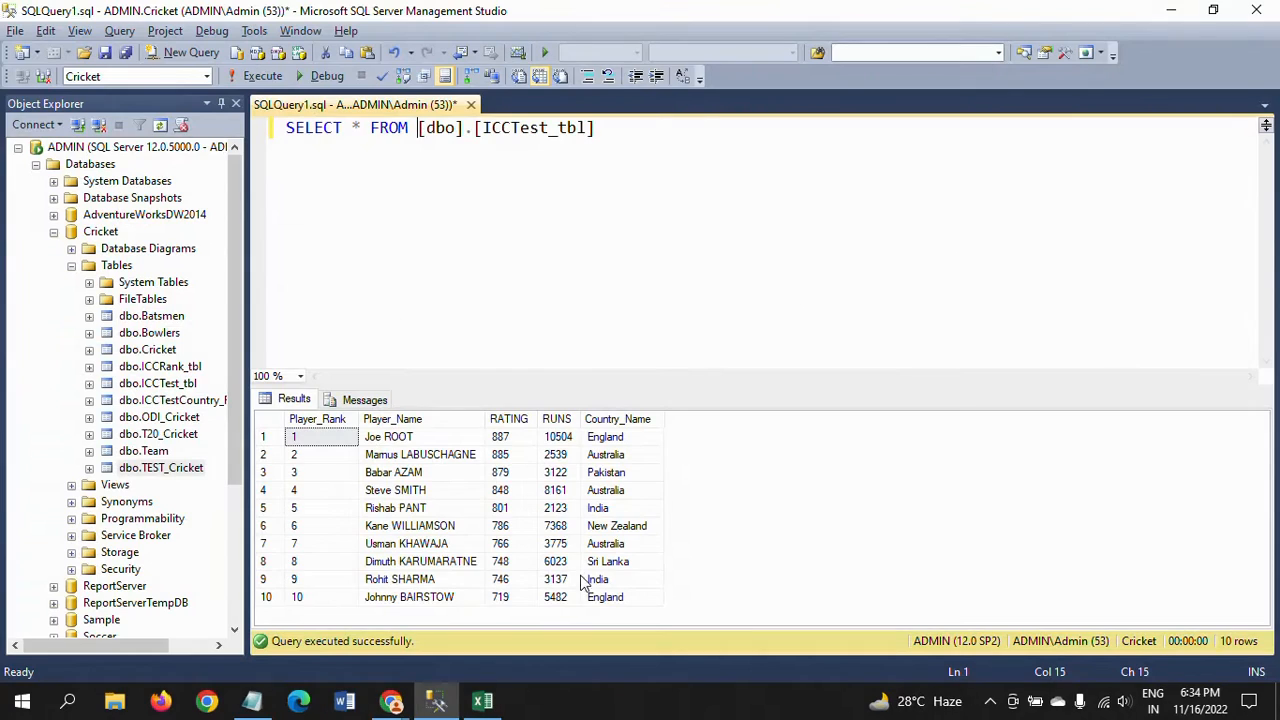
pyautogui.hotkey('alt', 'Tab')
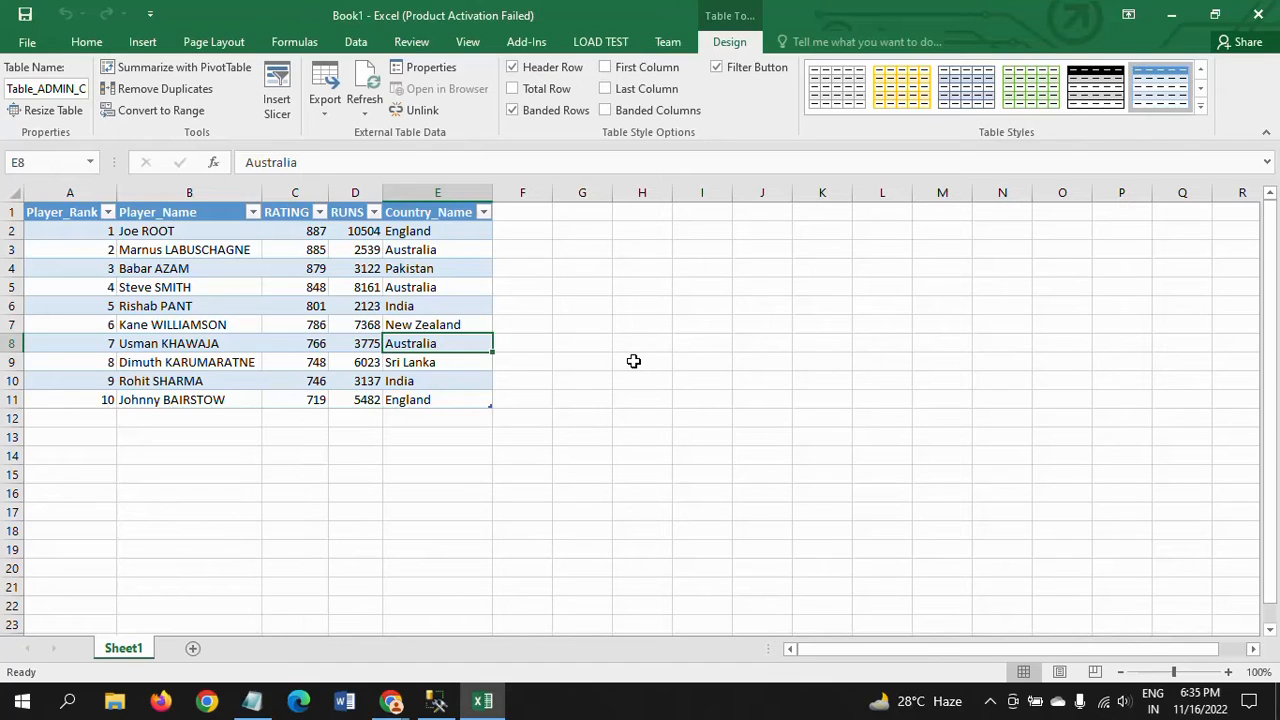
# - Select the whole imported table, headers included, from A1 to E11
pyautogui.click(56, 213)
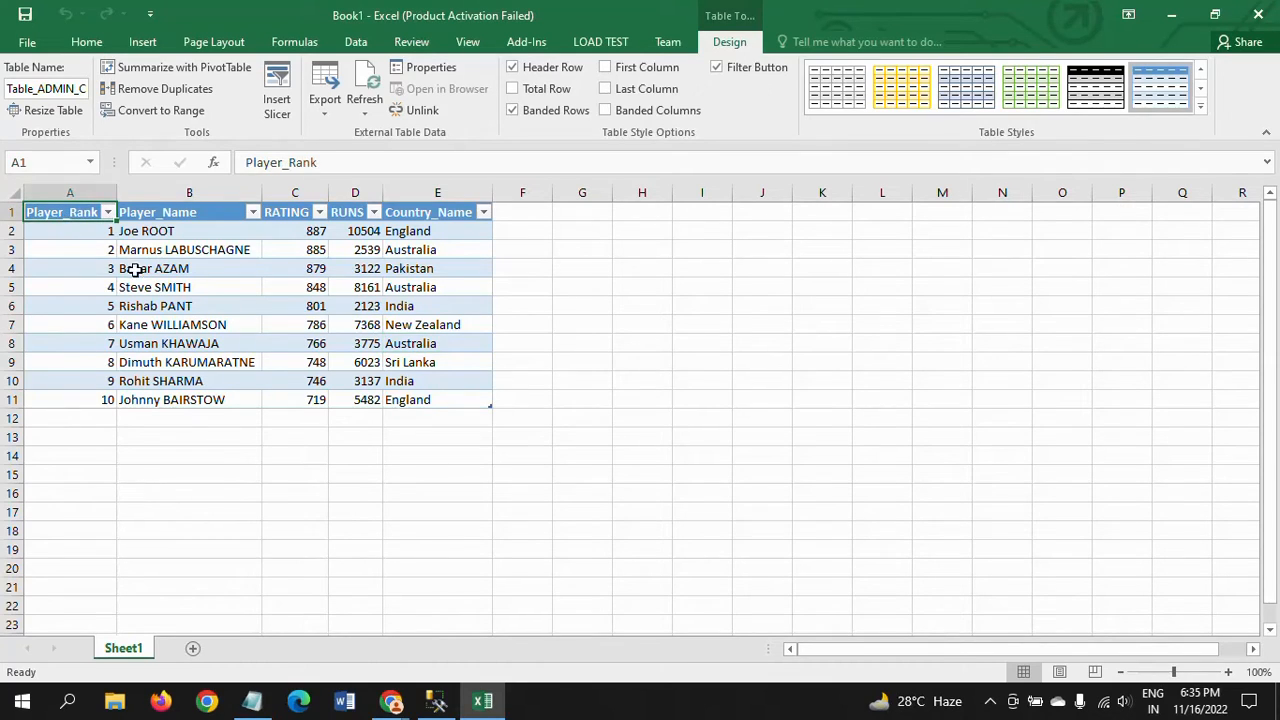
pyautogui.keyDown('shift'); pyautogui.click(89, 401); pyautogui.keyUp('shift')
pyautogui.keyDown('shift'); pyautogui.click(479, 400); pyautogui.keyUp('shift')
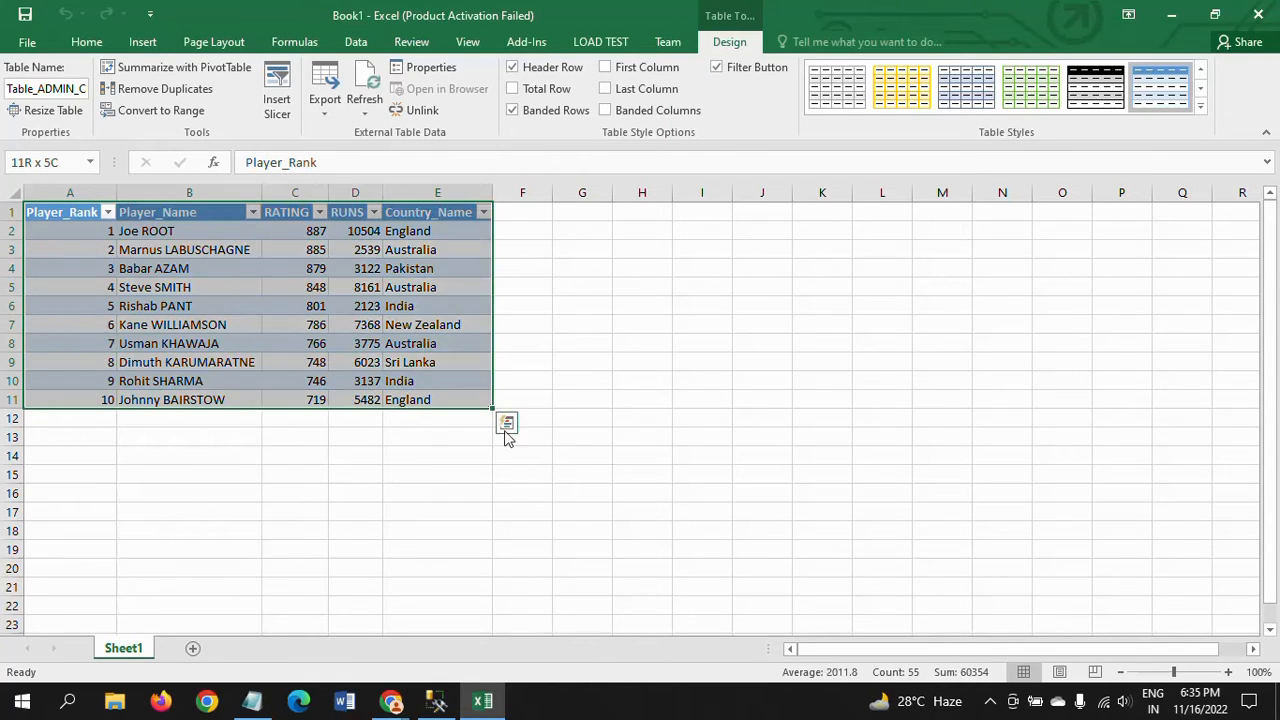
# - Reselect the imported table from A1 to E11 and view its Quick Analysis formatting options, leaving the table unformatted
pyautogui.click(358, 521)
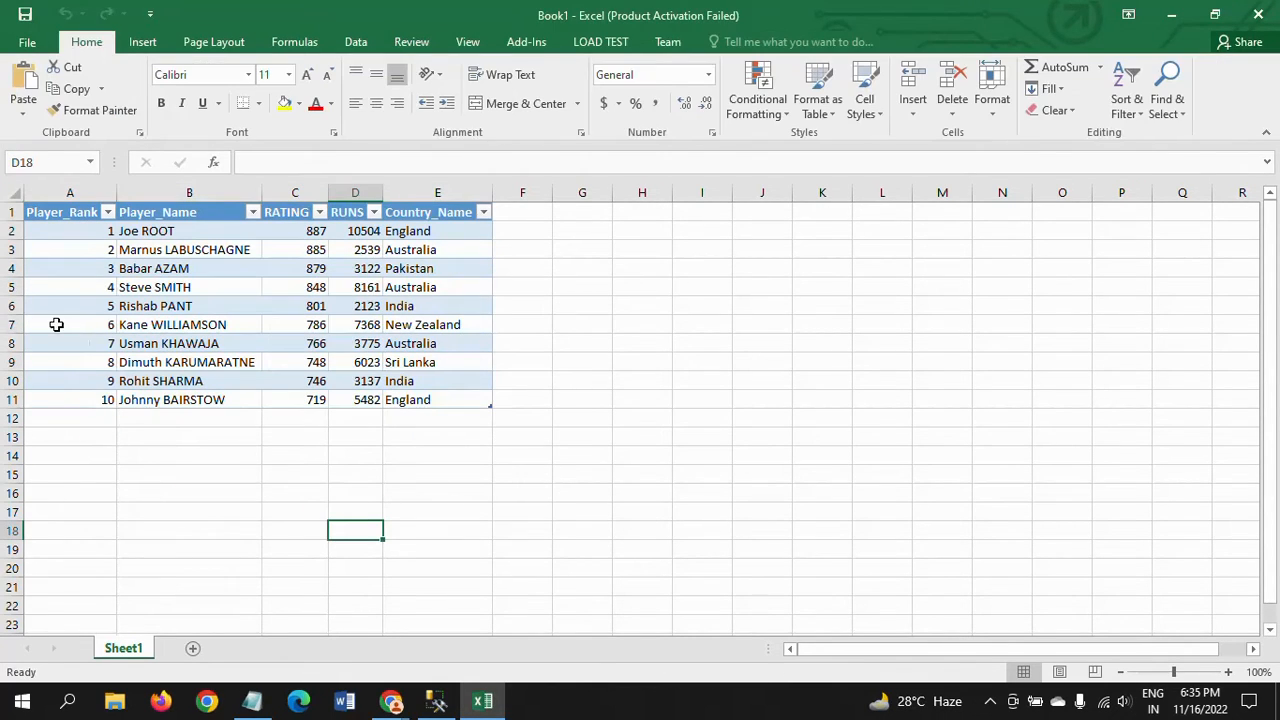
pyautogui.click(56, 213)
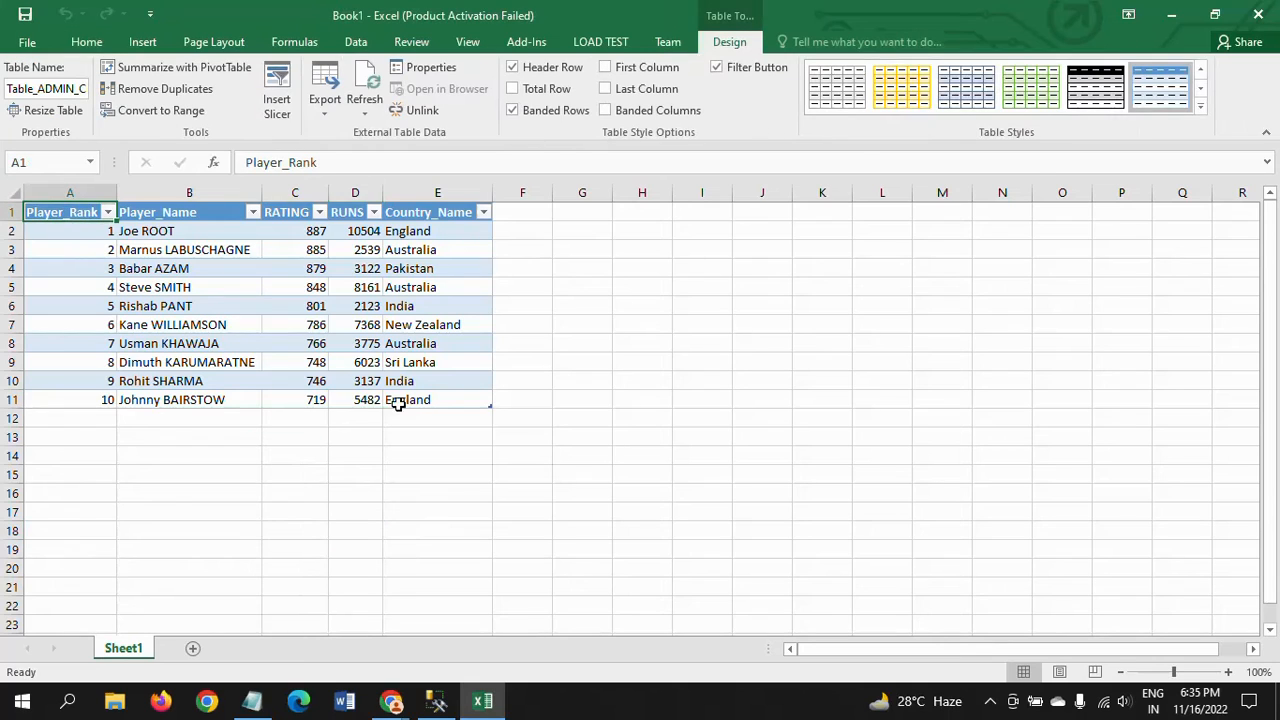
pyautogui.keyDown('shift'); pyautogui.click(471, 400); pyautogui.keyUp('shift')
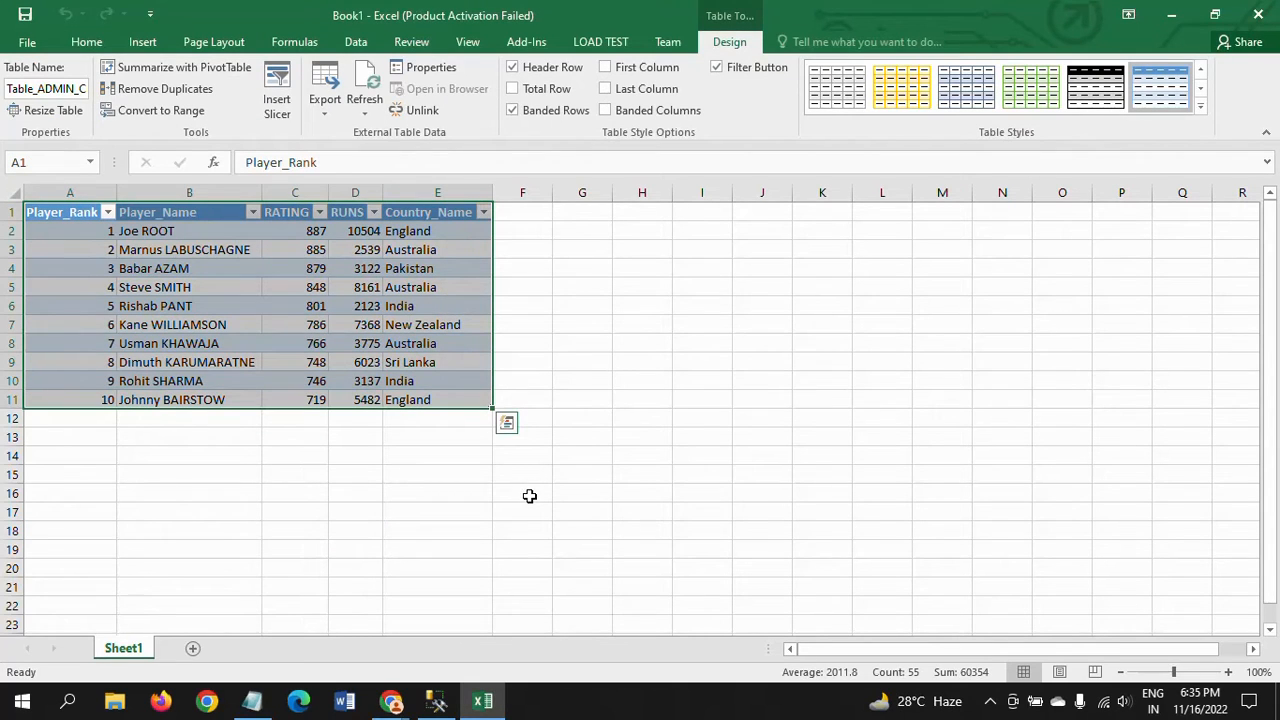
pyautogui.hotkey('ctrl', 'q')
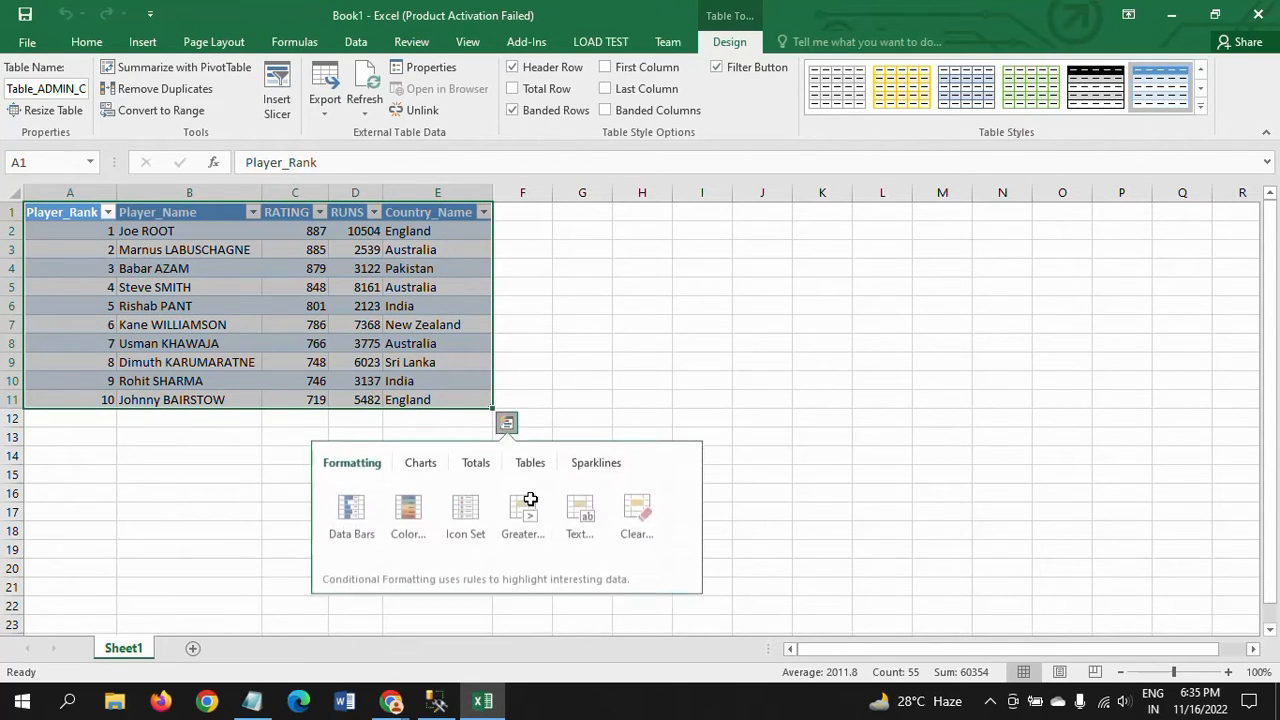
pyautogui.press('Escape')
pyautogui.click(914, 396)
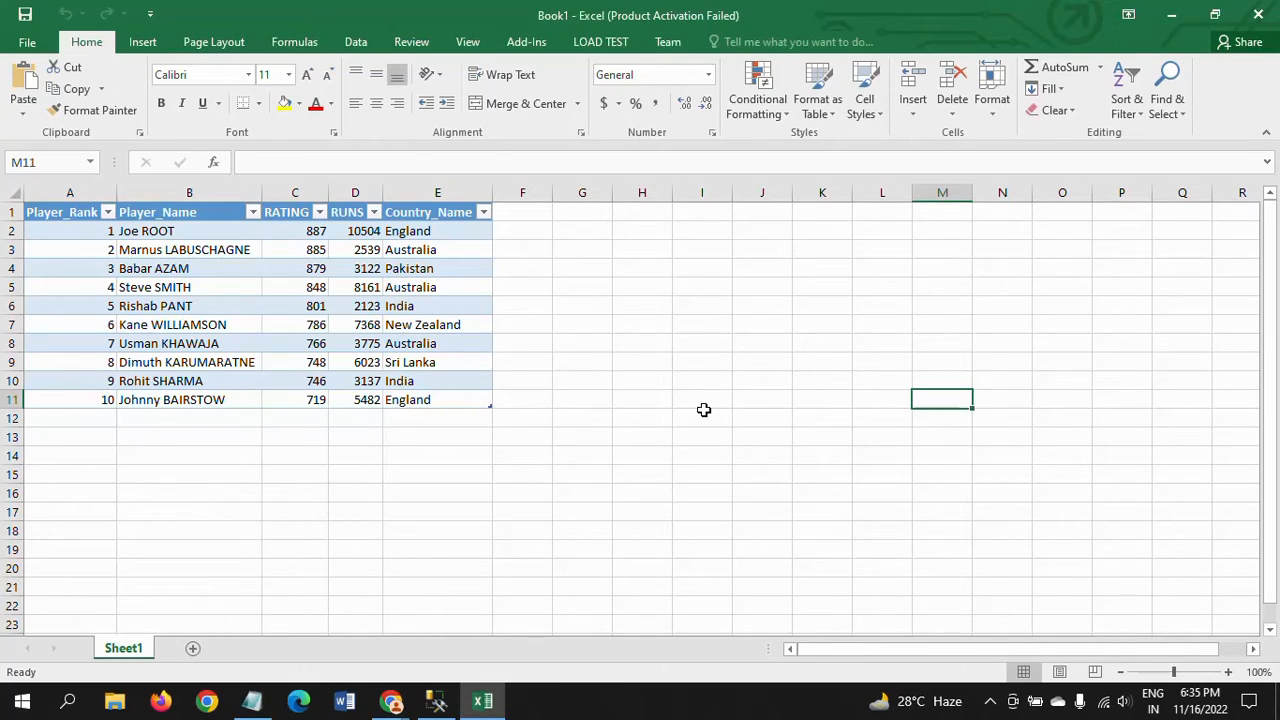
# - Create a second, blank workbook and bring it to the front for another import
pyautogui.hotkey('ctrl', 'n')
pyautogui.hotkey('alt', 'Tab')
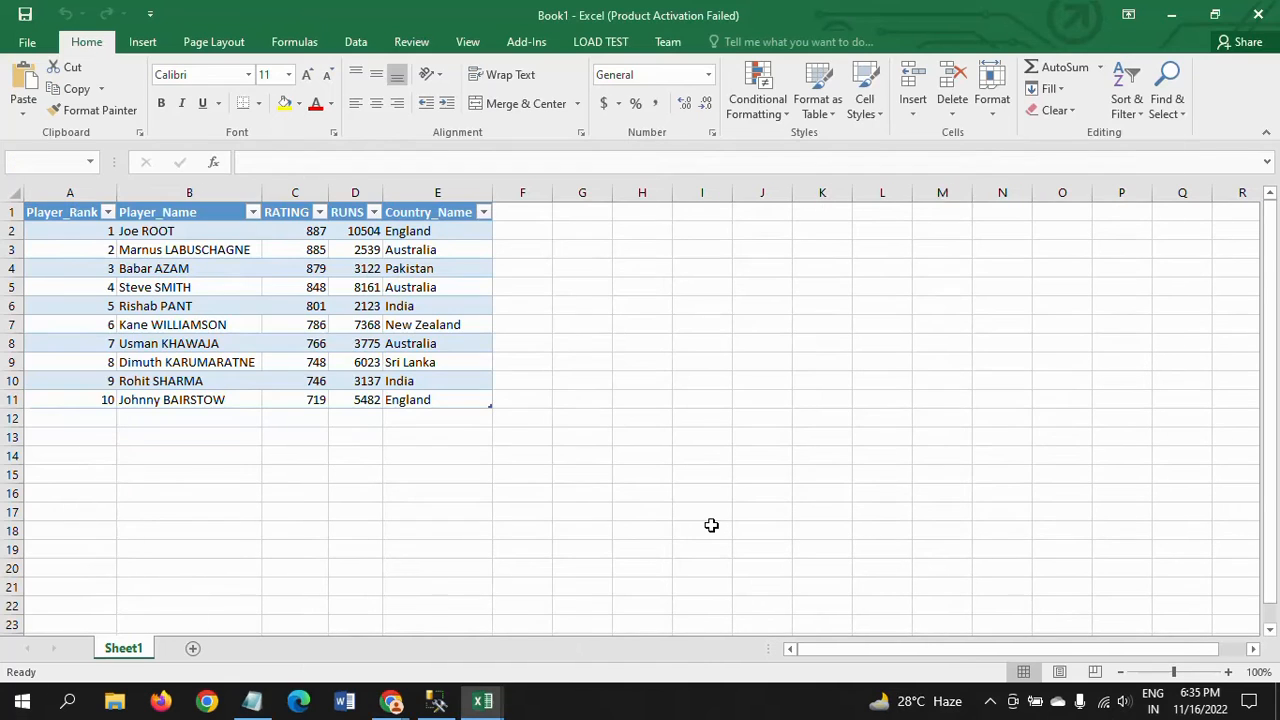
pyautogui.hotkey('alt', 'Tab')
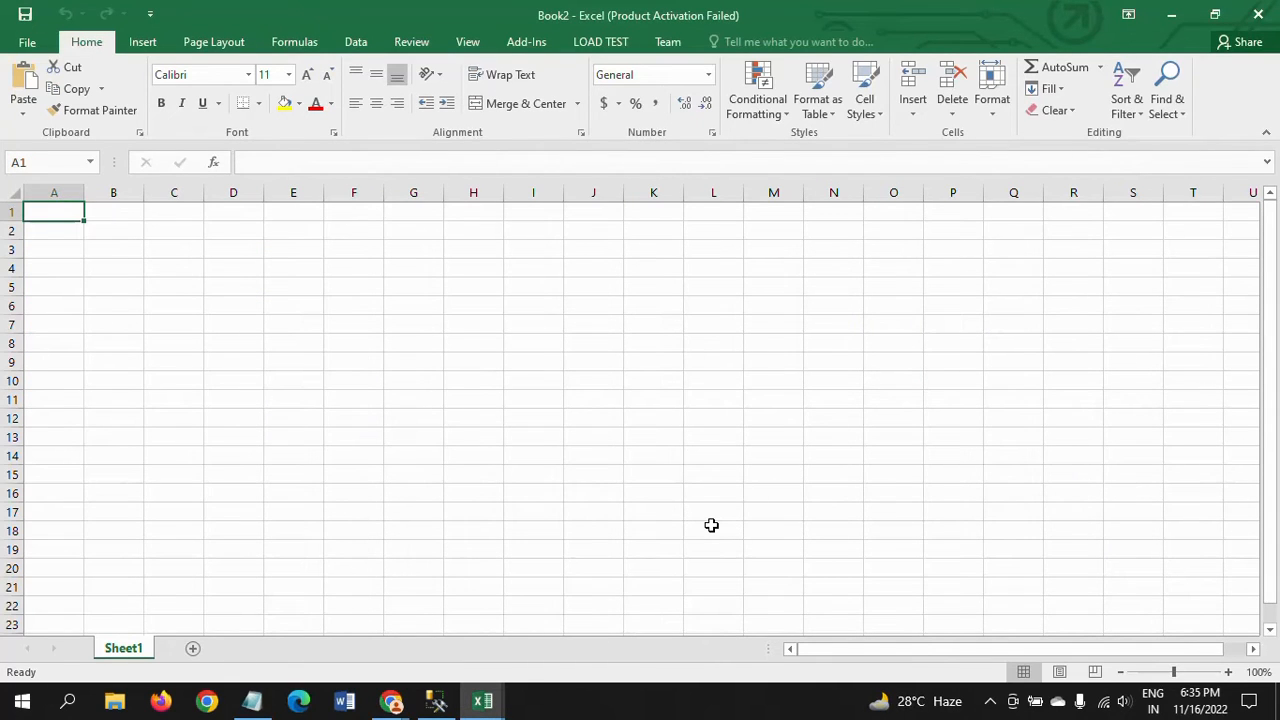
pyautogui.hotkey('alt', 'Tab')
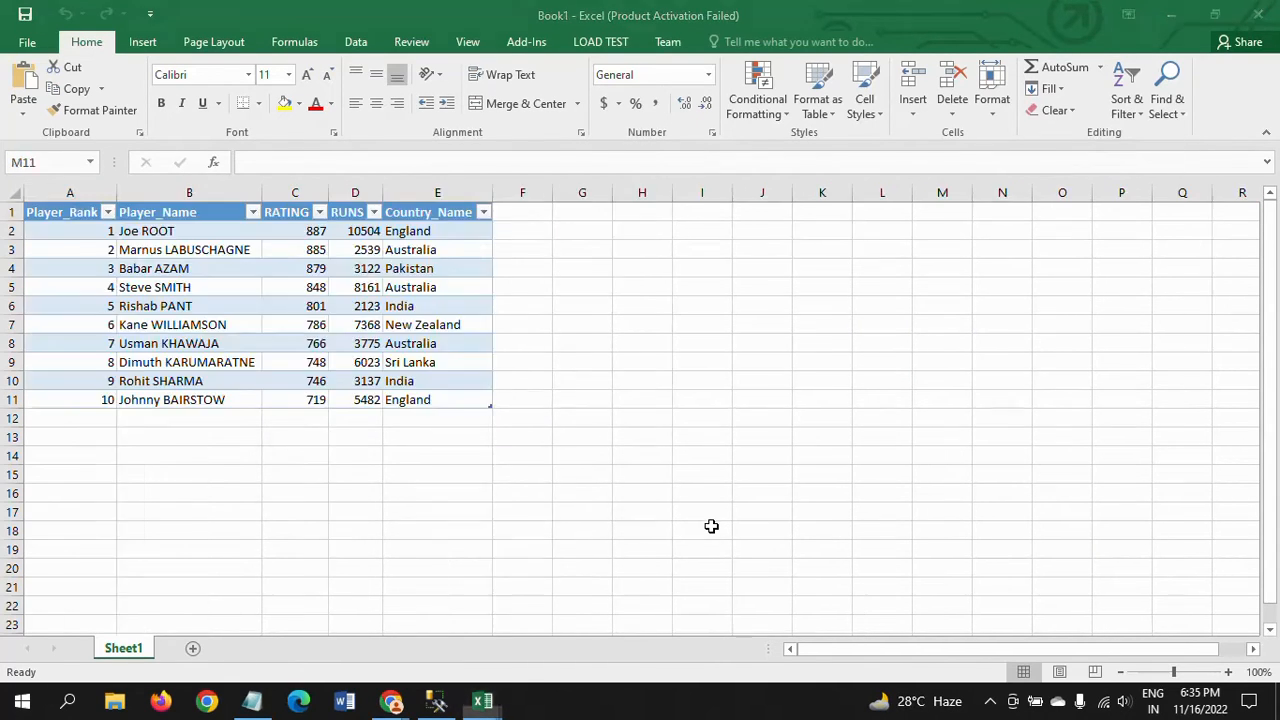
pyautogui.hotkey('alt', 'Tab')
pyautogui.hotkey('alt', 'Tab')
pyautogui.hotkey('alt', 'Tab')
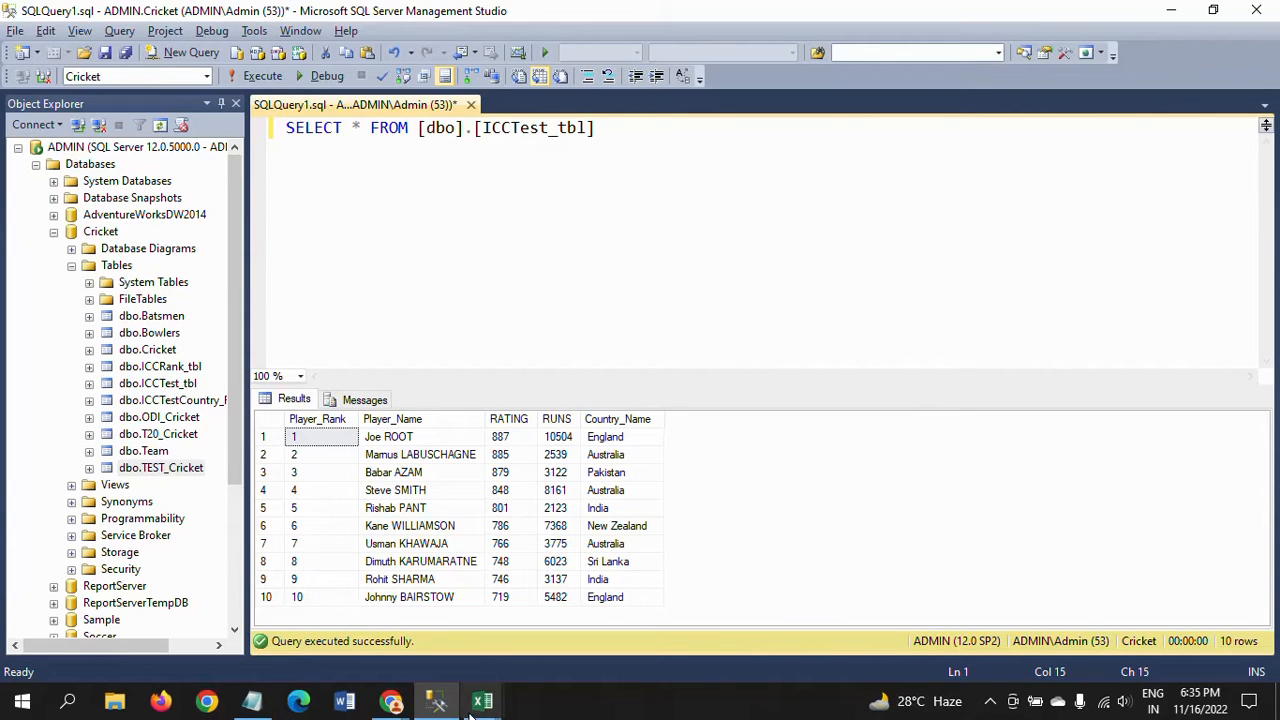
pyautogui.moveTo(487, 706)
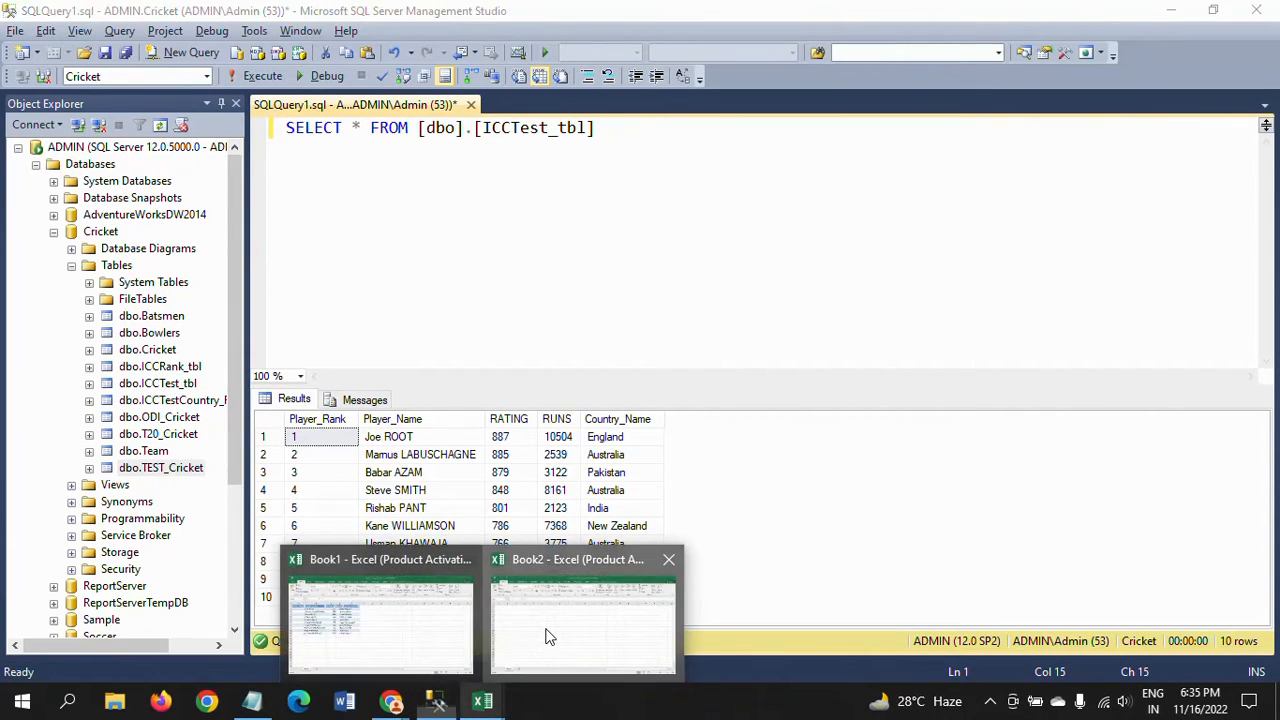
pyautogui.click(545, 632)
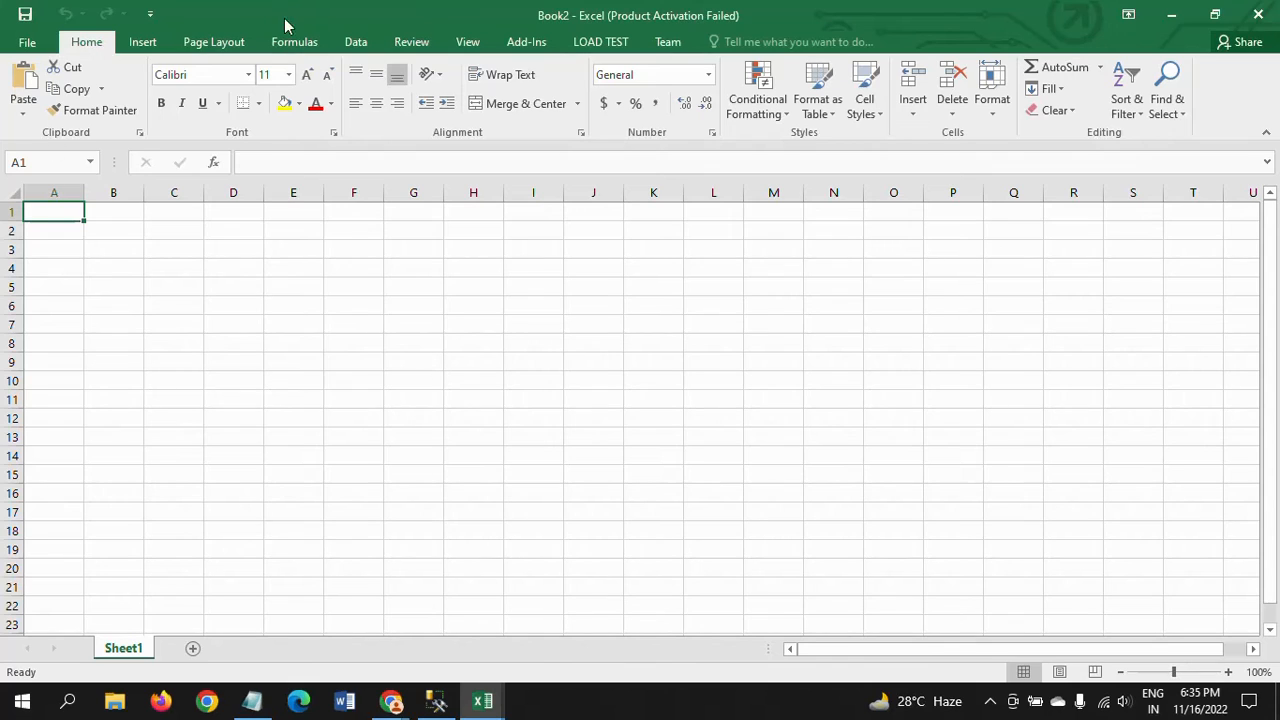
# - Start an external data connection to the SQL Server named ADMIN using Windows Authentication
pyautogui.click(357, 45)
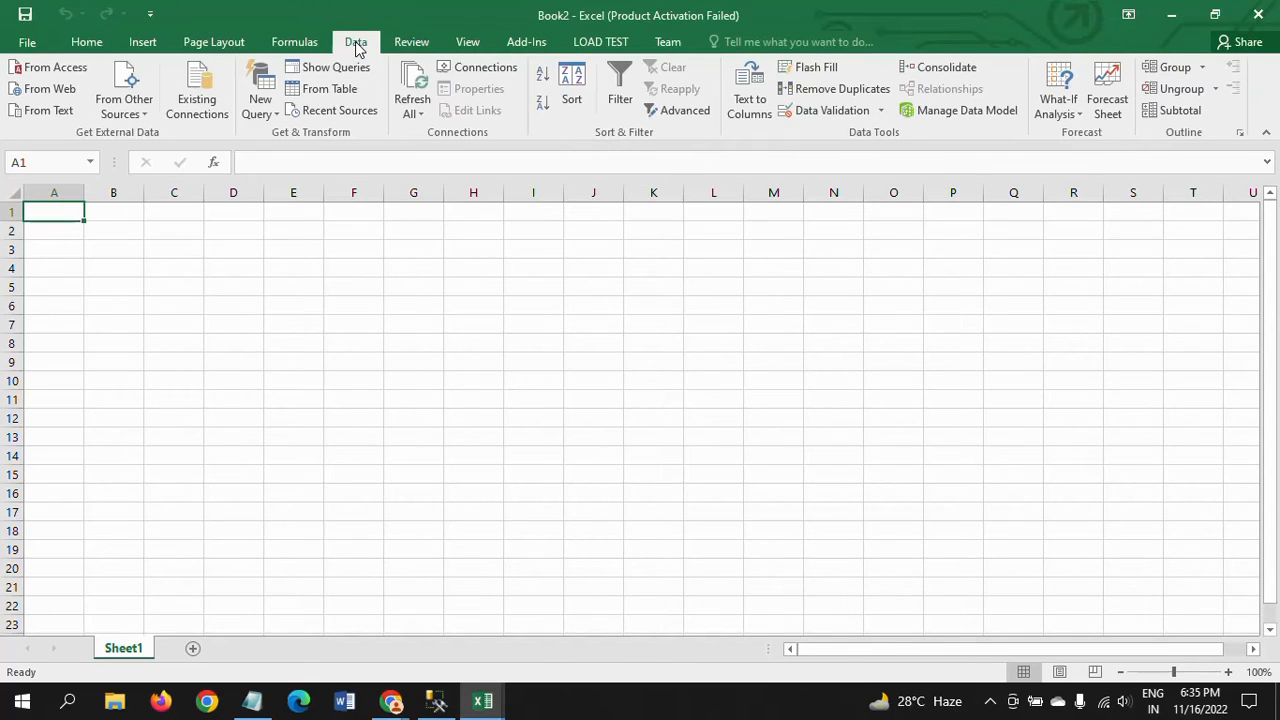
pyautogui.click(130, 107)
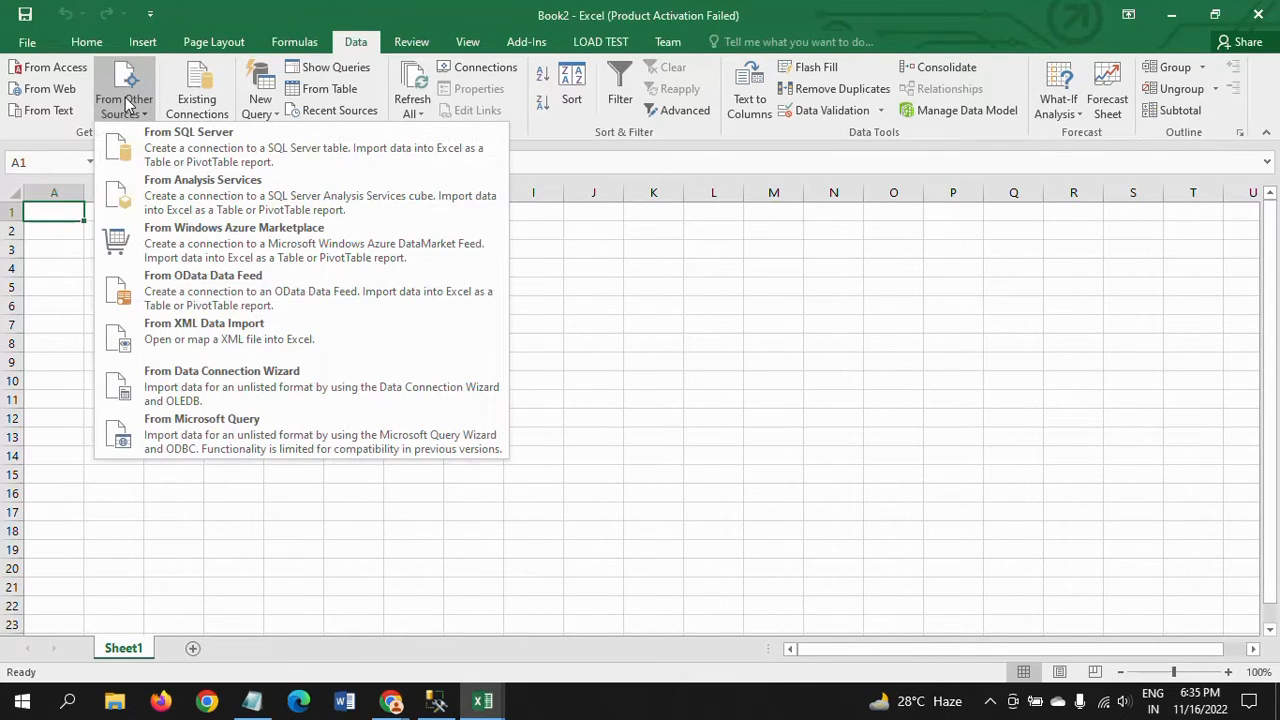
pyautogui.click(174, 147)
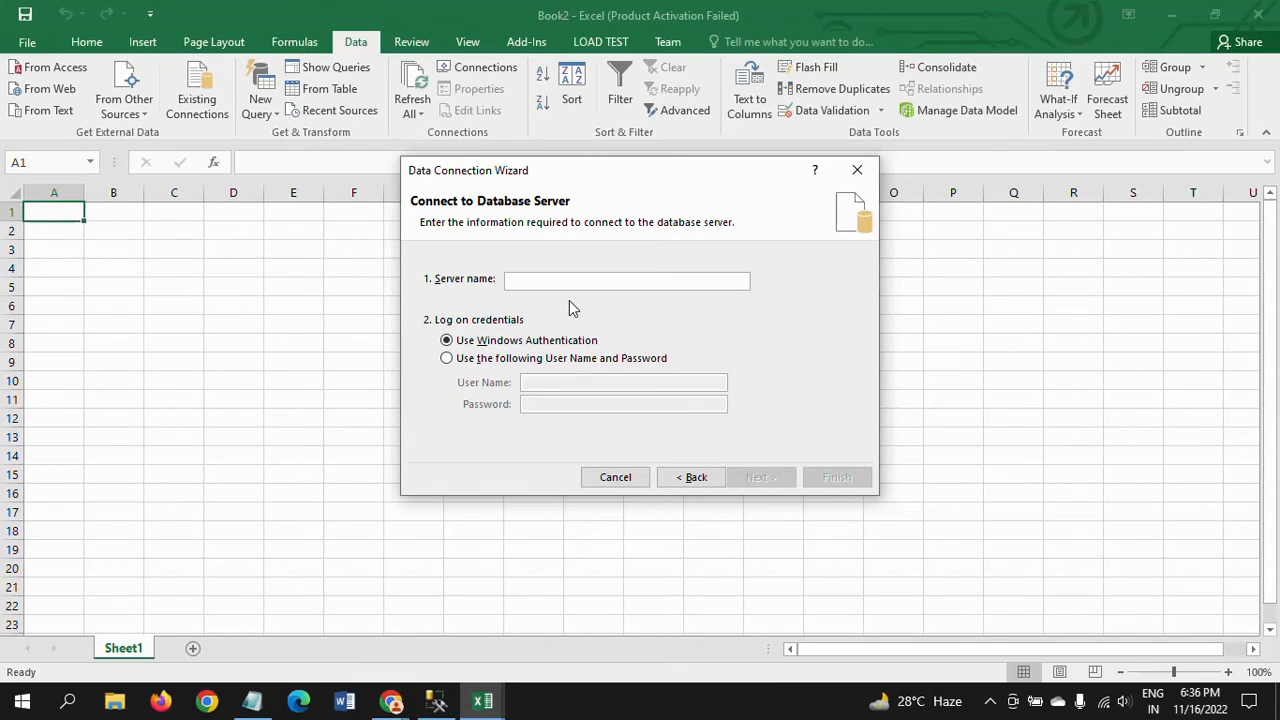
pyautogui.write('ADMIN')
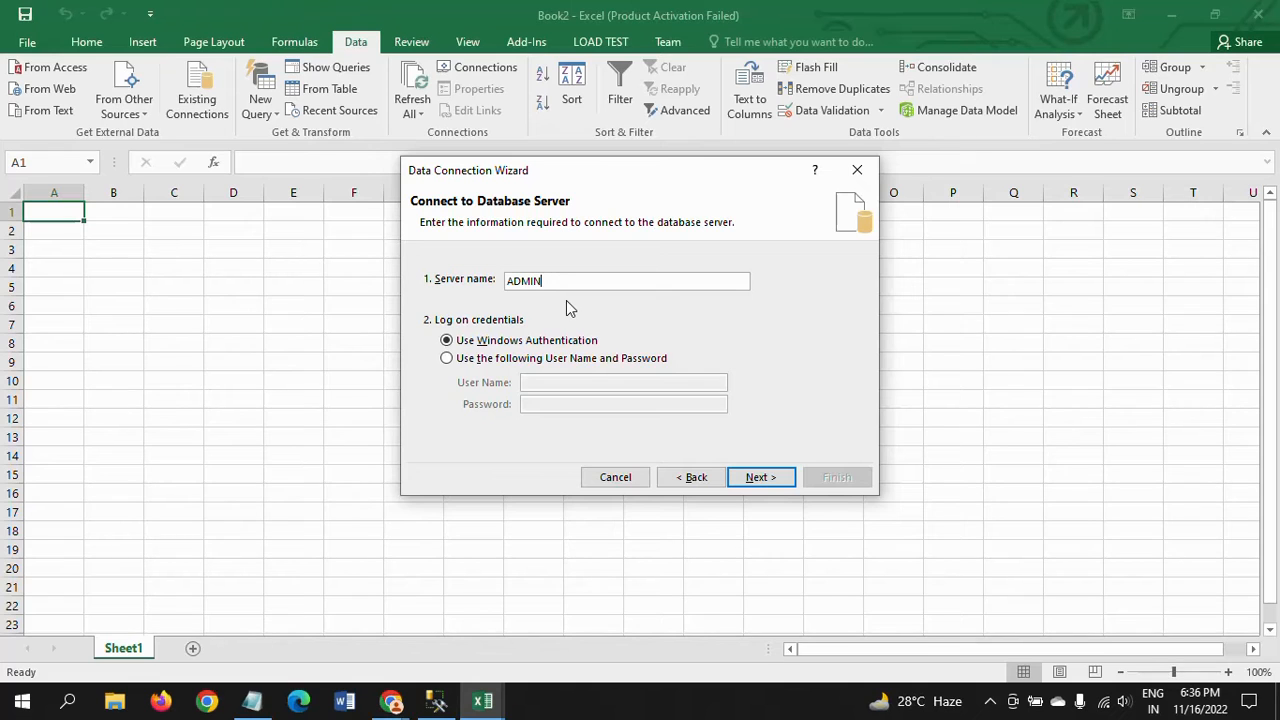
pyautogui.click(757, 478)
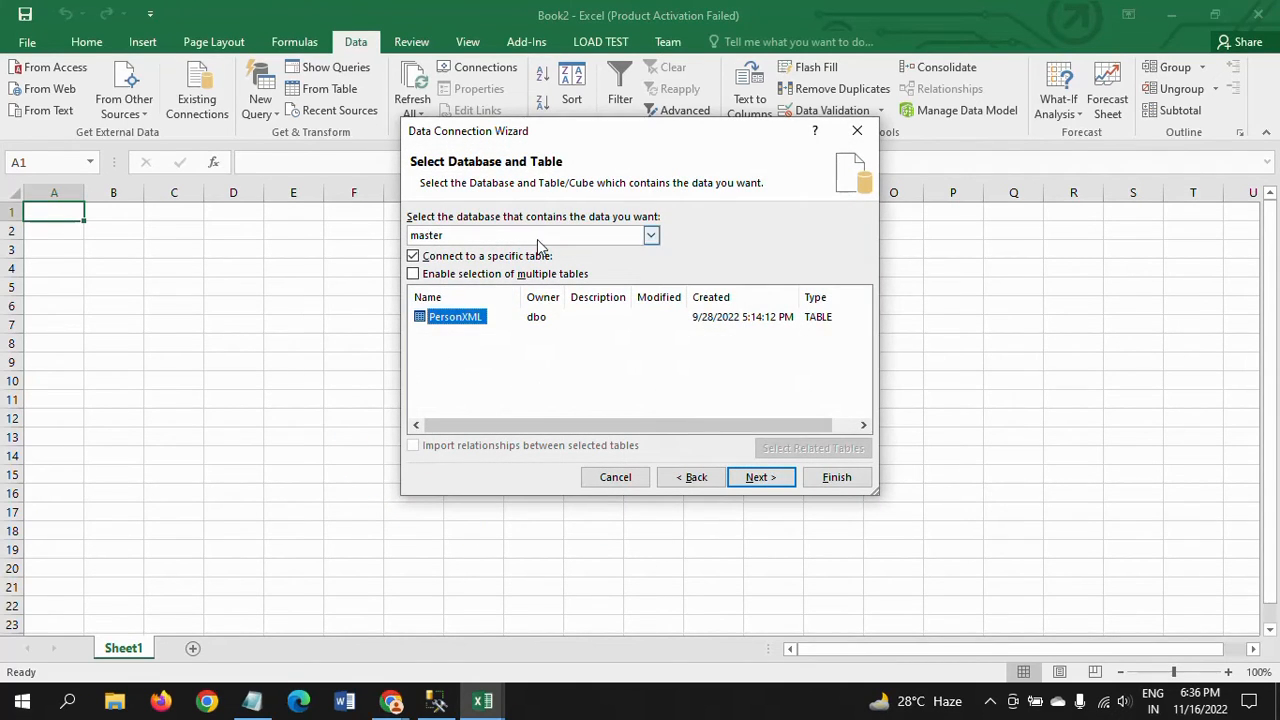
# - Choose the Cricket database and its ICCTest_tbl table as the source of the connection
pyautogui.click(645, 235)
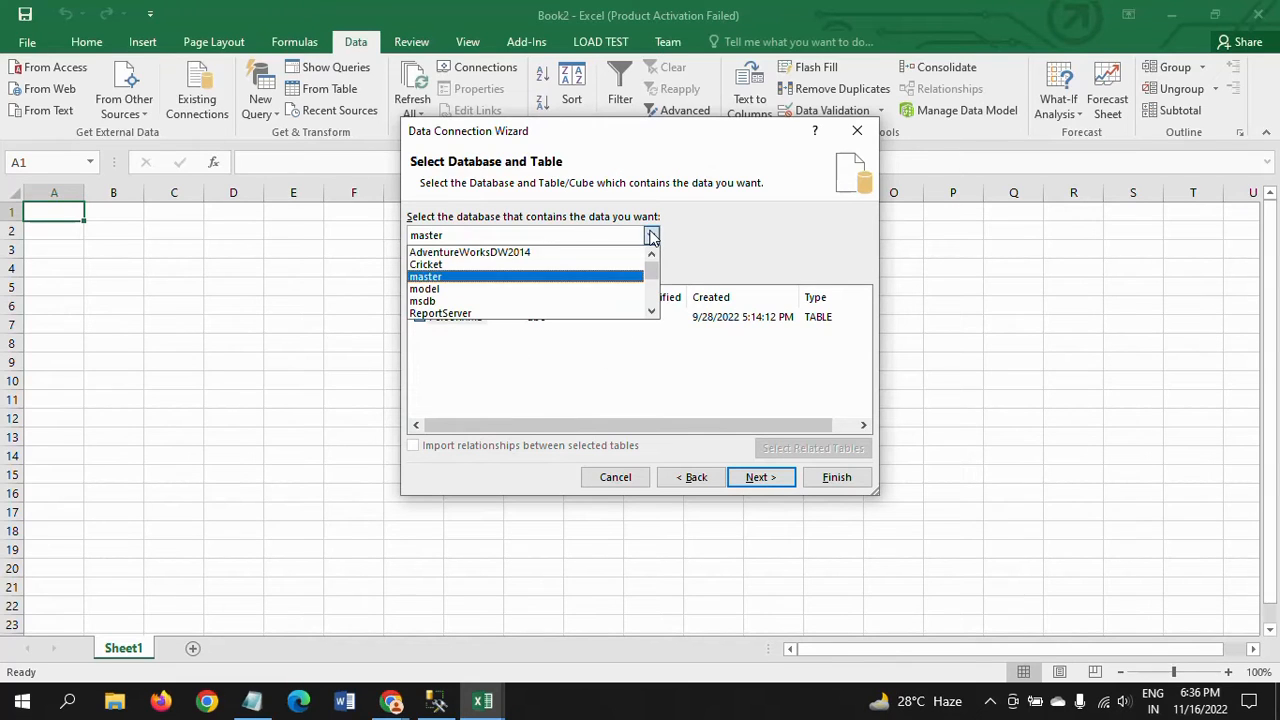
pyautogui.click(466, 273)
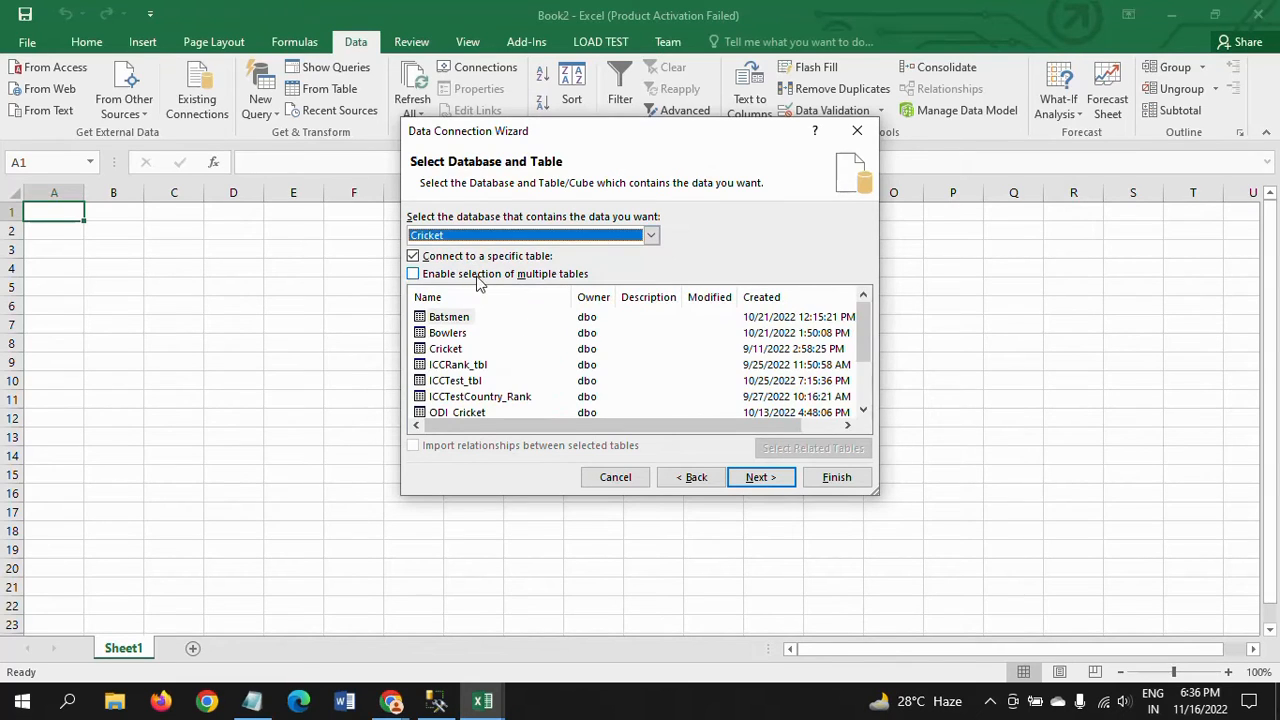
pyautogui.click(468, 382)
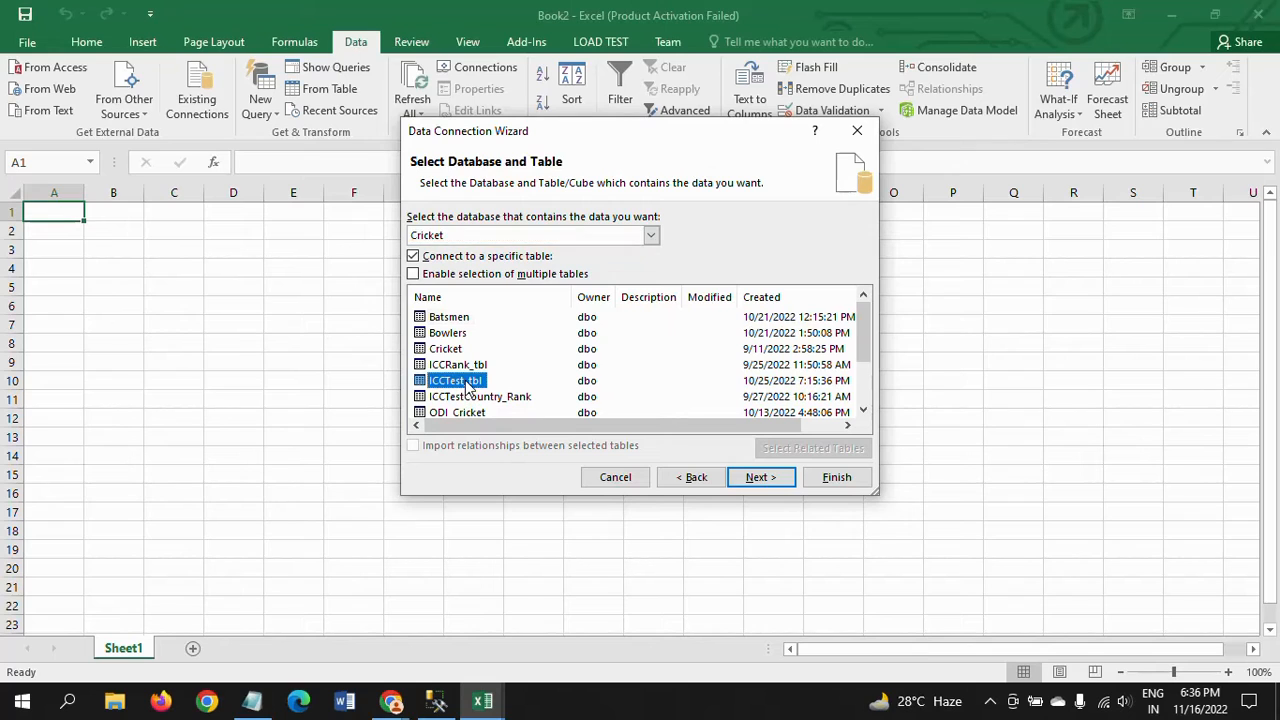
pyautogui.click(762, 478)
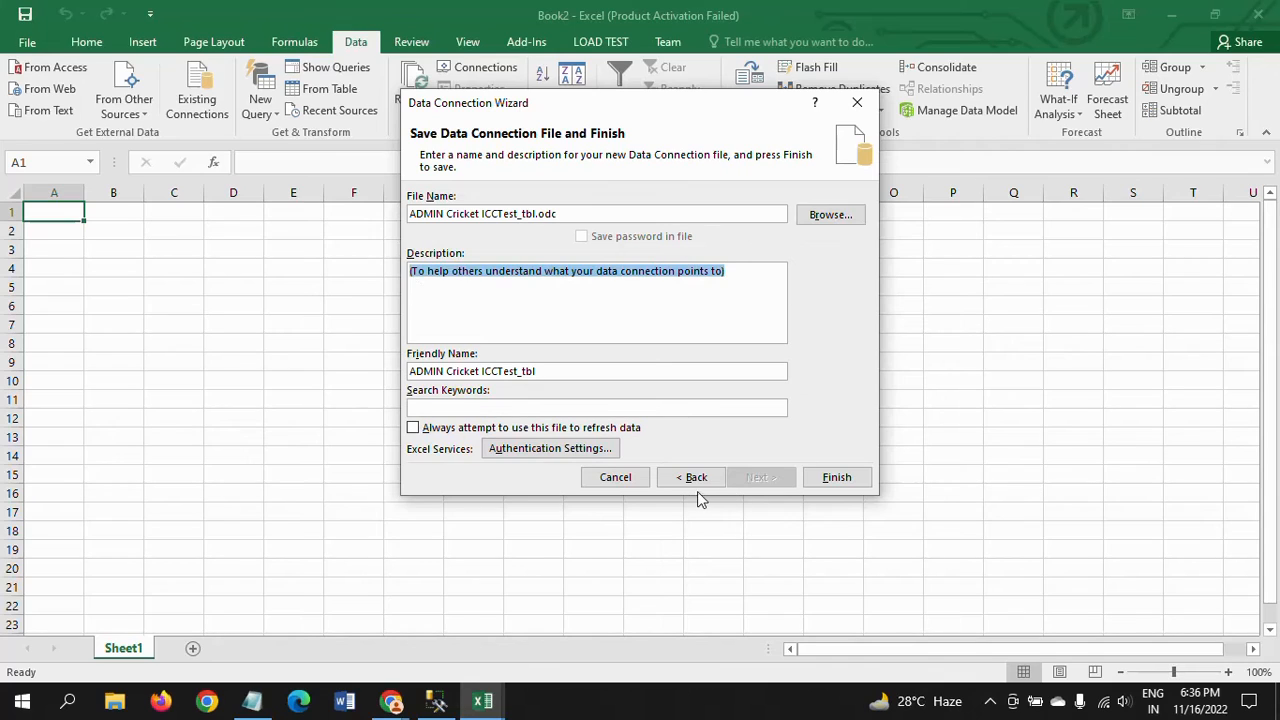
# - Finish the connection, replacing the existing connection file, and import the data as a PivotTable Report at A1 of the existing worksheet
pyautogui.click(838, 478)
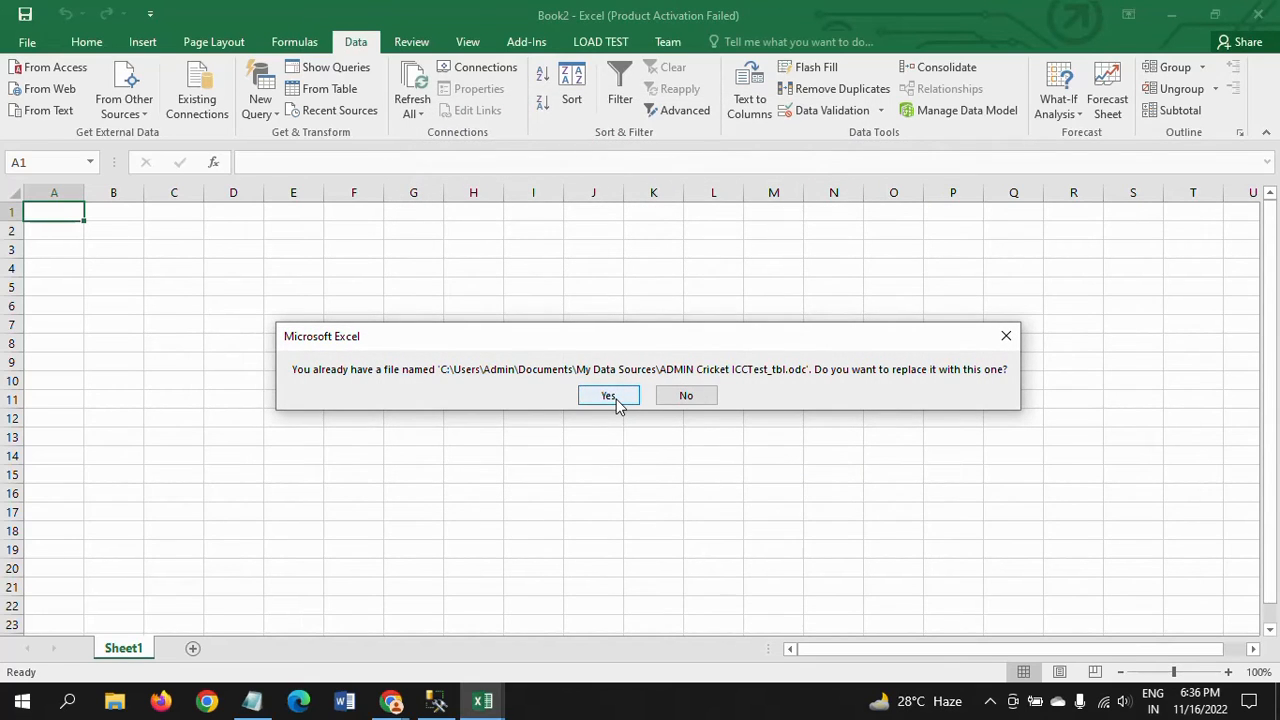
pyautogui.click(615, 399)
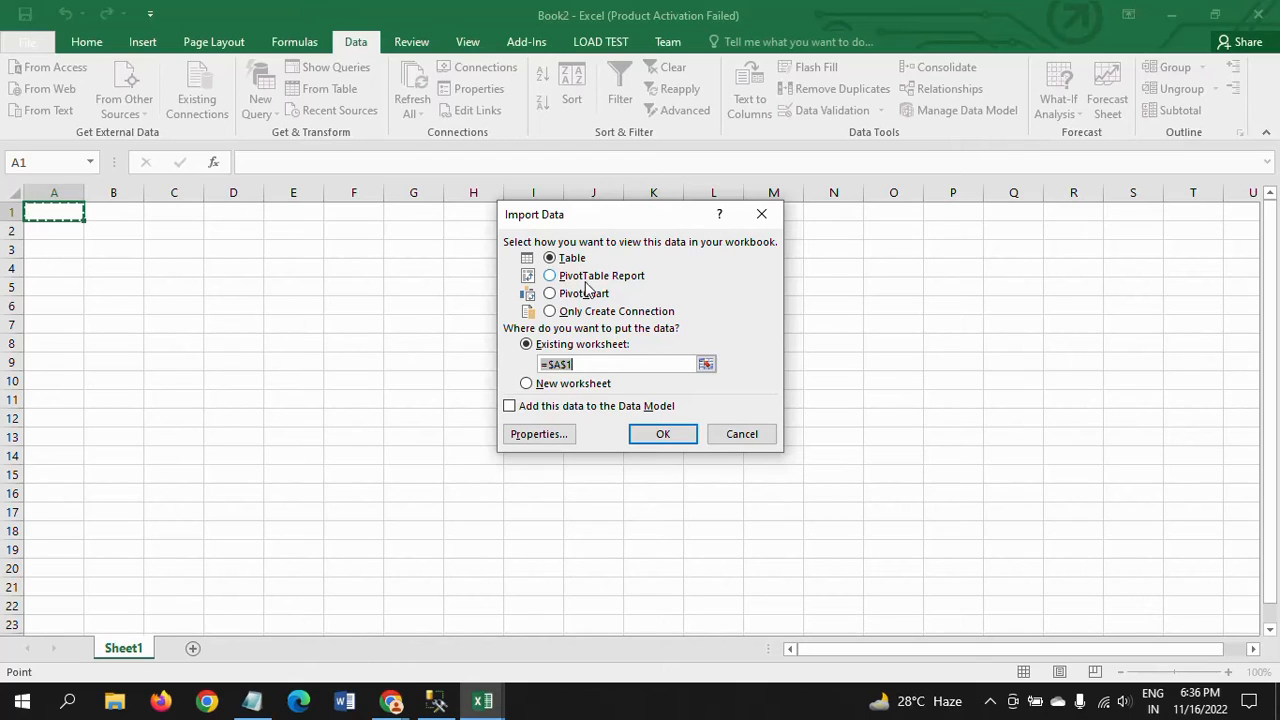
pyautogui.click(550, 278)
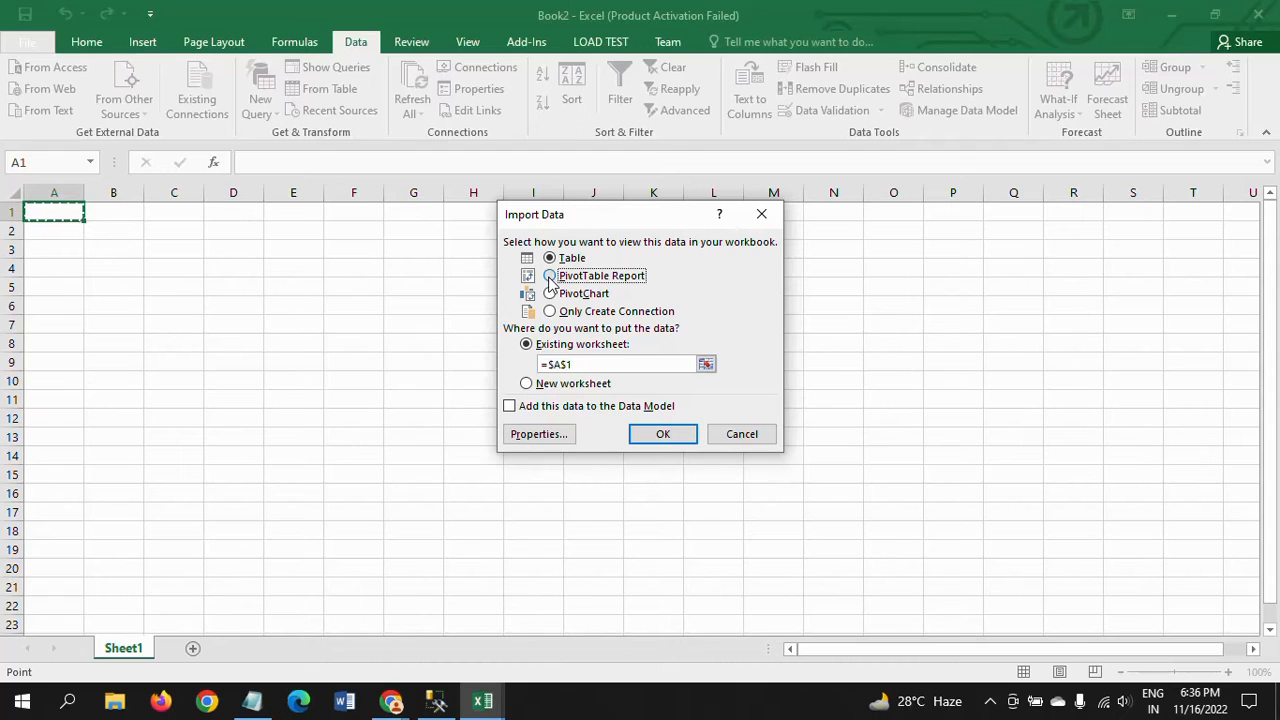
pyautogui.click(664, 440)
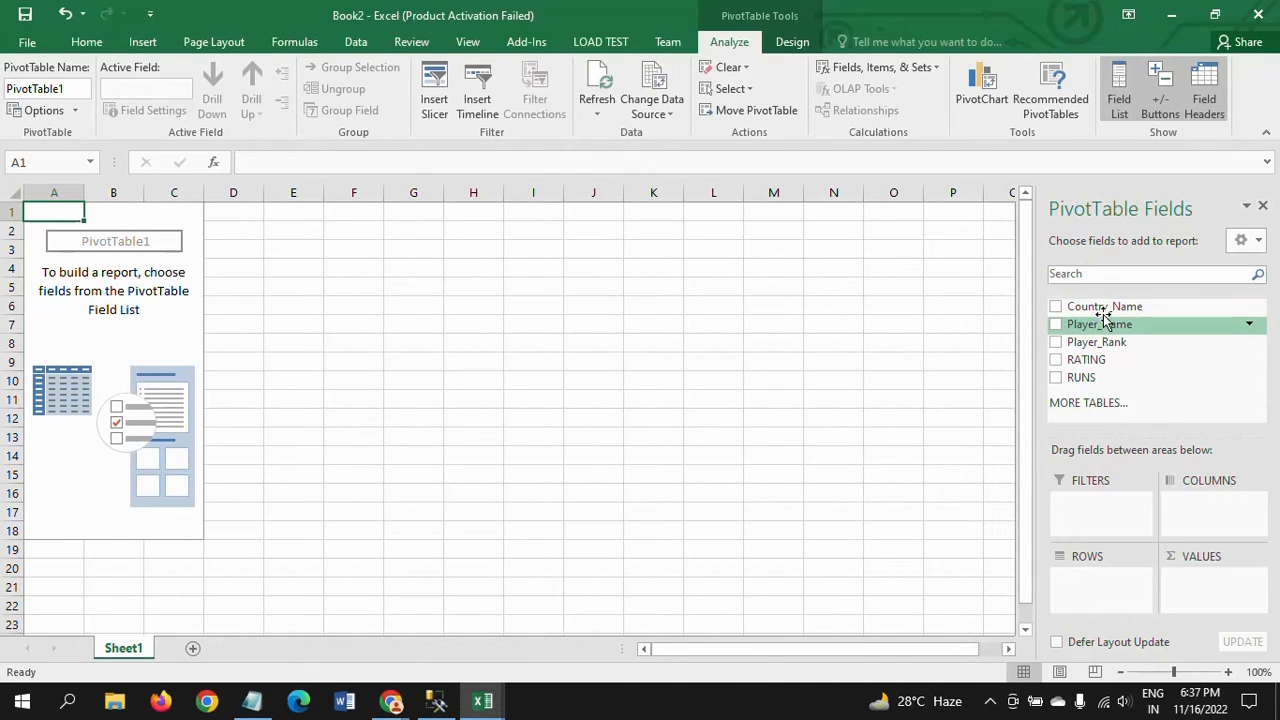
# - Build the PivotTable with Country_Name as rows, Player_Name as columns and RUNS as summed values
pyautogui.moveTo(1106, 309); pyautogui.dragTo(1087, 594)
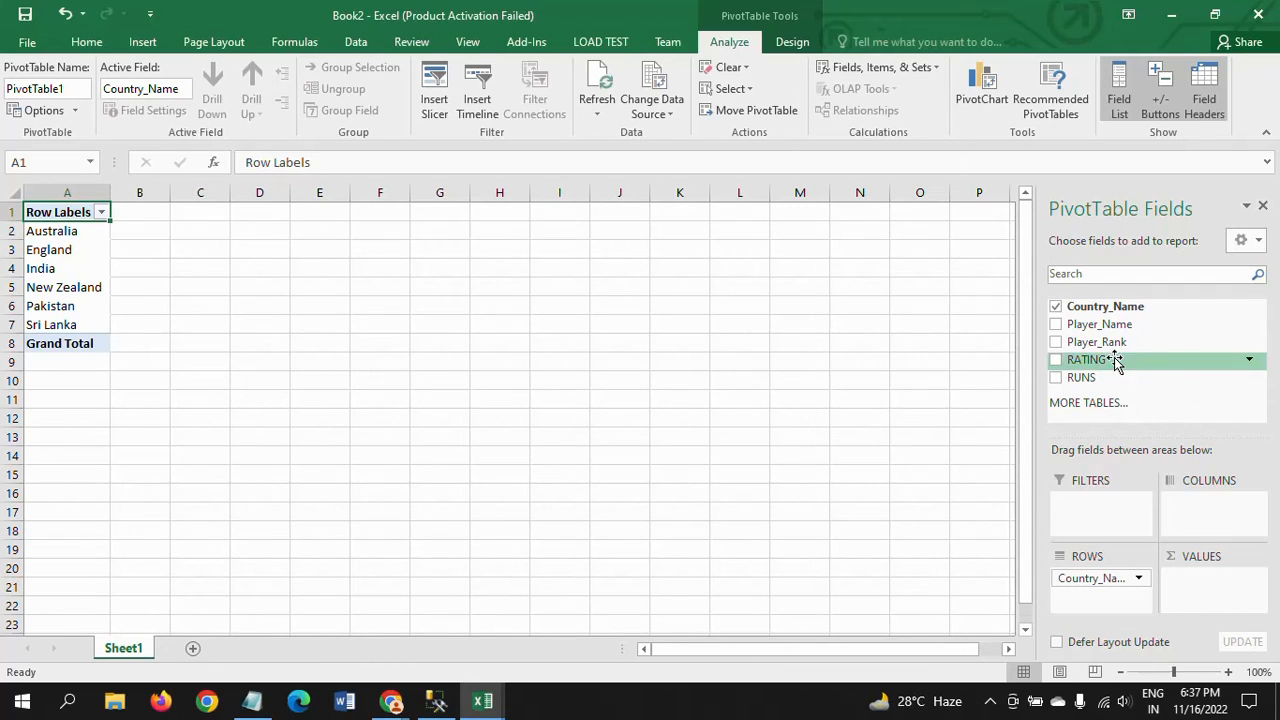
pyautogui.moveTo(1125, 330); pyautogui.dragTo(1206, 513)
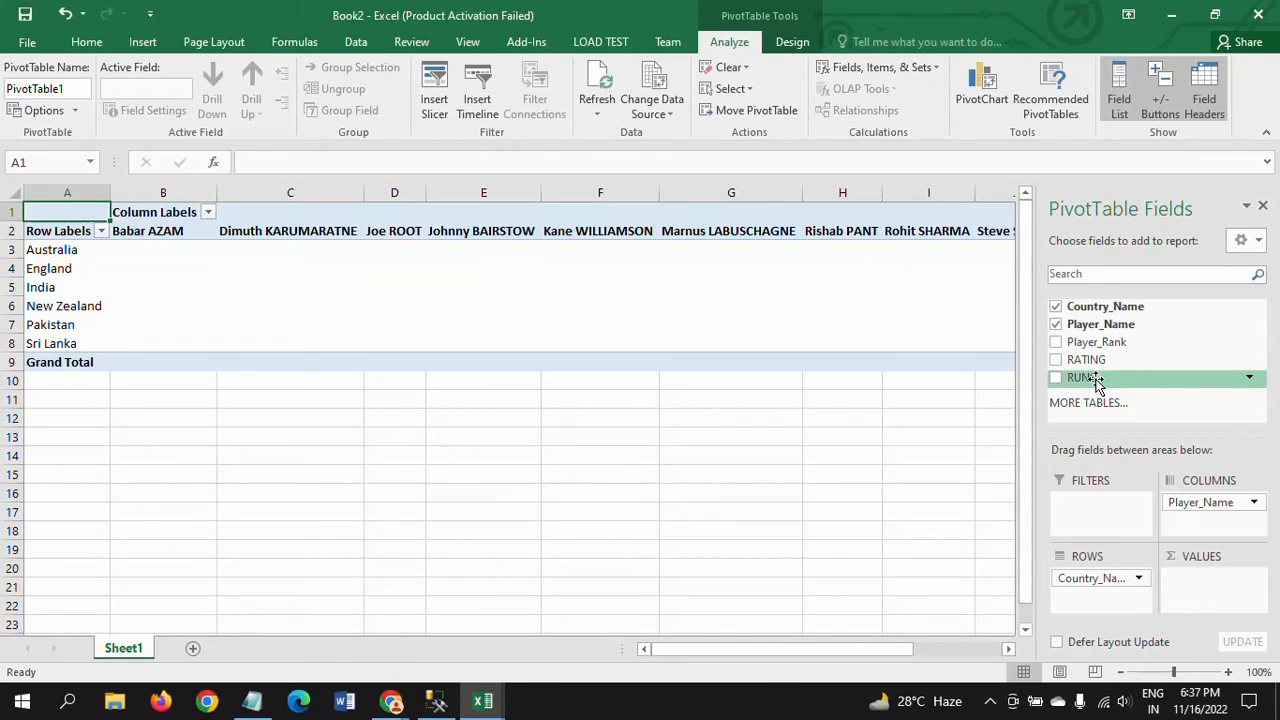
pyautogui.moveTo(1097, 382); pyautogui.dragTo(1202, 580)
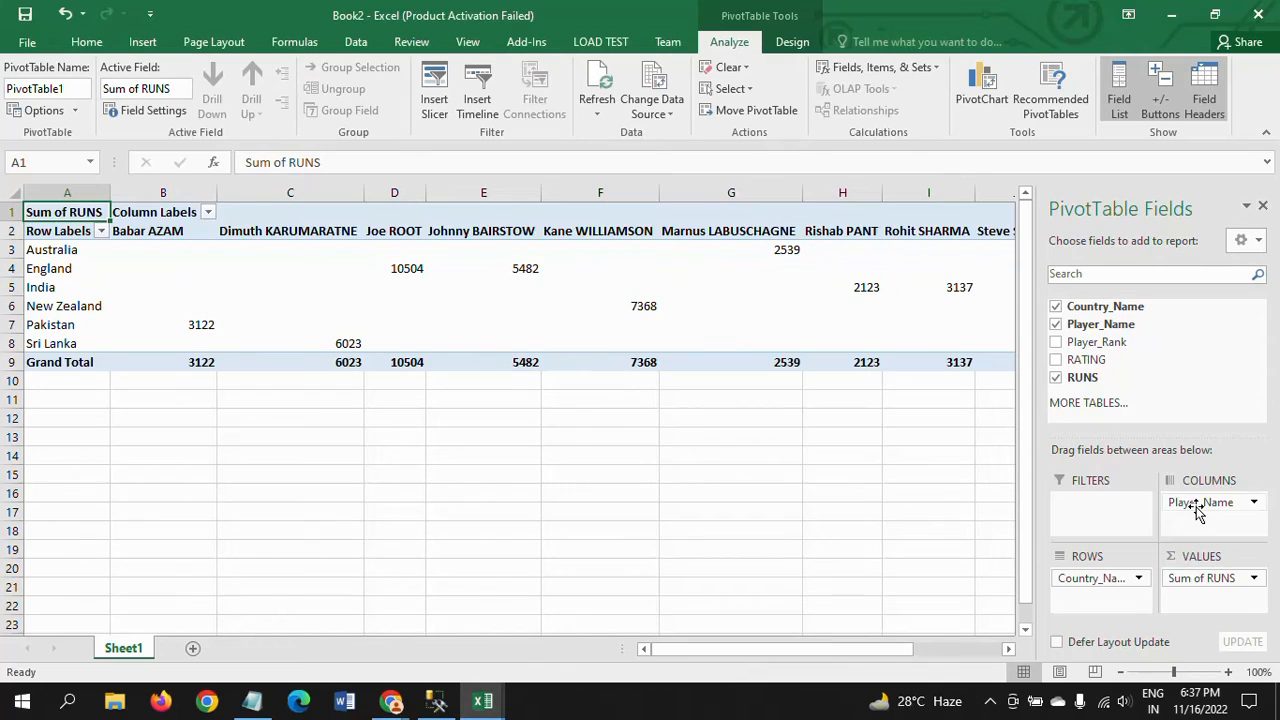
# - Swap the PivotTable layout so Player_Name forms the rows and Country_Name the columns
pyautogui.moveTo(1196, 505); pyautogui.dragTo(1104, 622)
pyautogui.moveTo(1196, 516); pyautogui.dragTo(1100, 601)
pyautogui.moveTo(1195, 508)
pyautogui.mouseDown()
pyautogui.moveTo(1118, 598)
pyautogui.moveTo(1098, 600)
pyautogui.moveTo(1190, 510)
pyautogui.mouseUp()
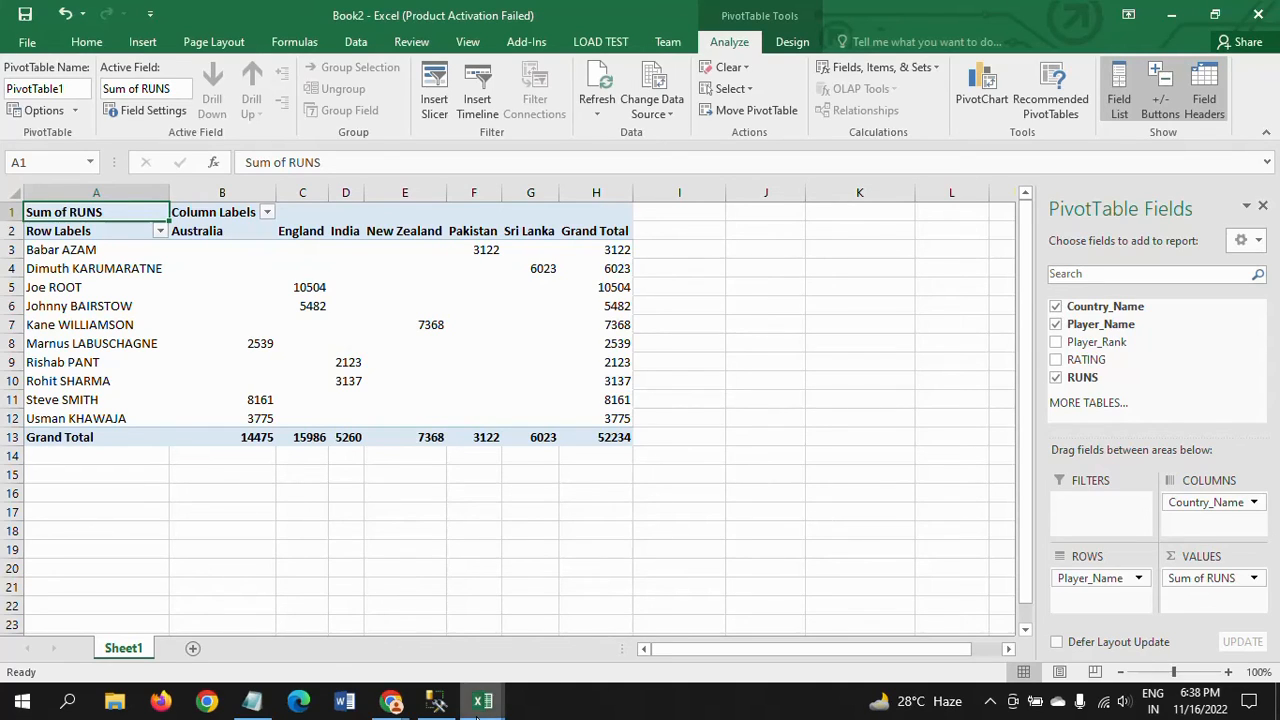
# - Compare the ICCTest_tbl query results in SQL Server Management Studio with the PivotTable in Excel
pyautogui.click(438, 705)
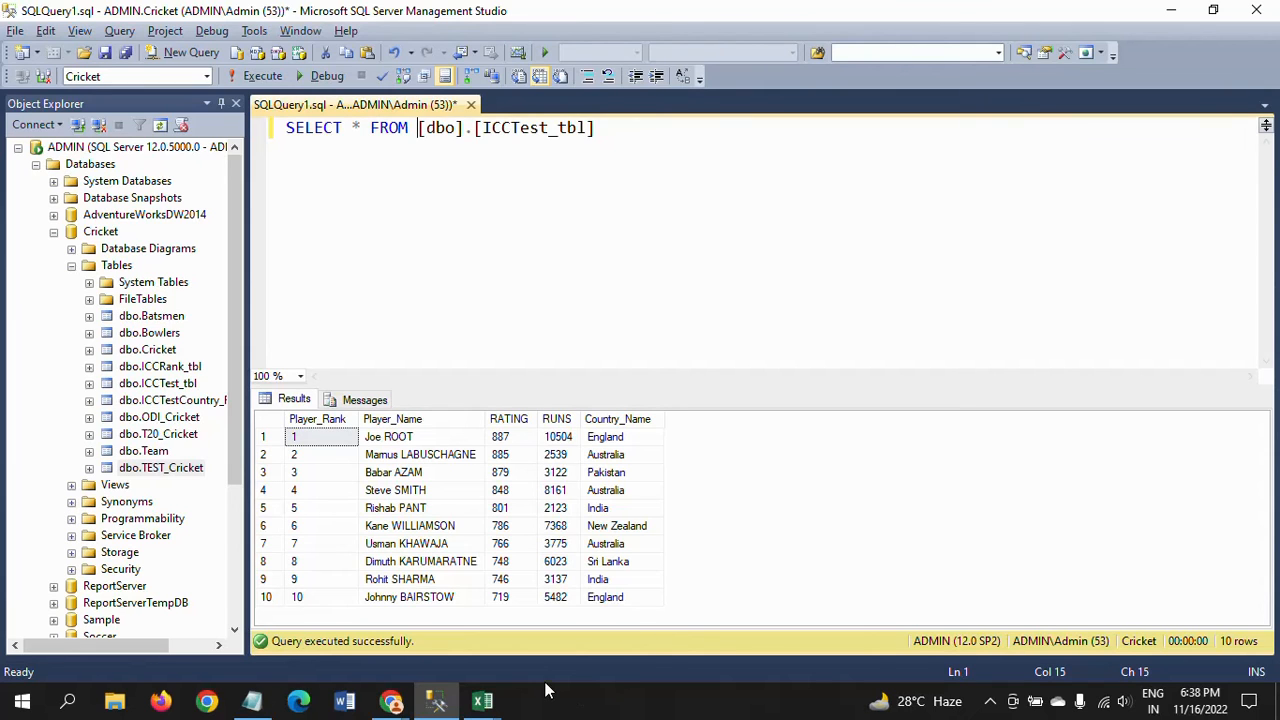
pyautogui.click(483, 700)
pyautogui.click(562, 596)
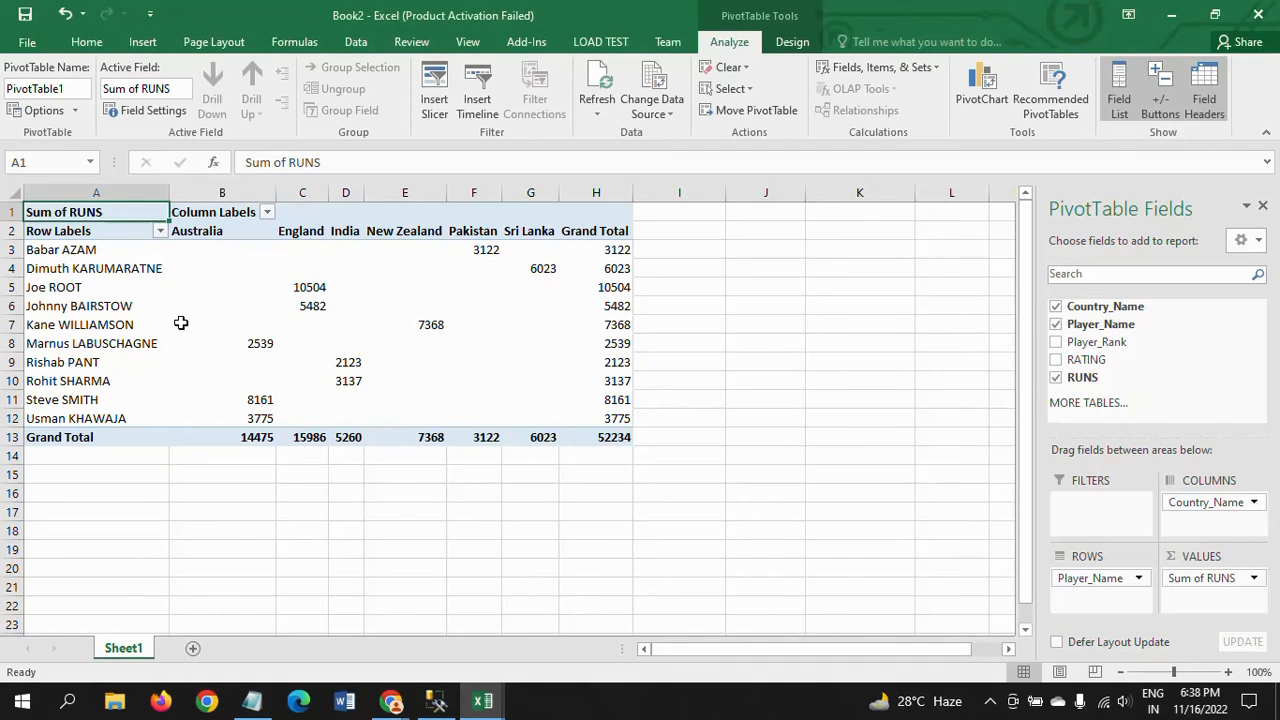
# - Create another blank workbook alongside the PivotTable workbook
pyautogui.click(358, 46)
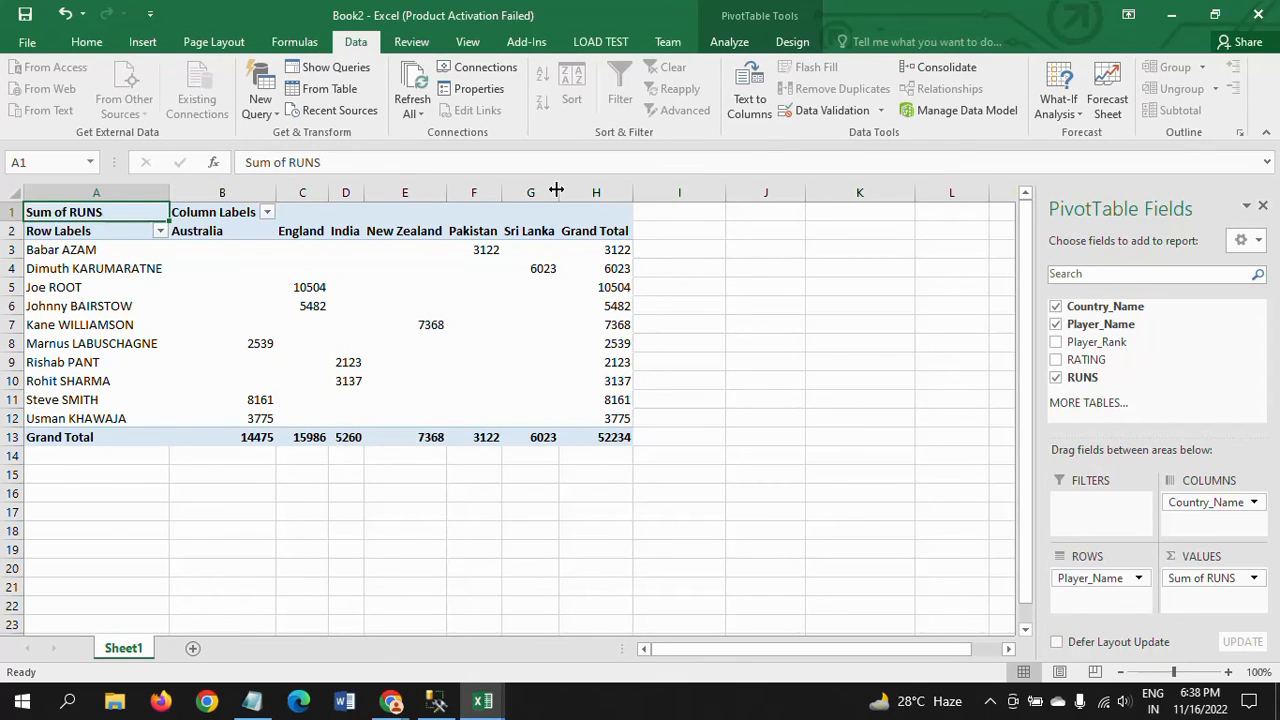
pyautogui.hotkey('ctrl', 'n')
pyautogui.click(356, 42)
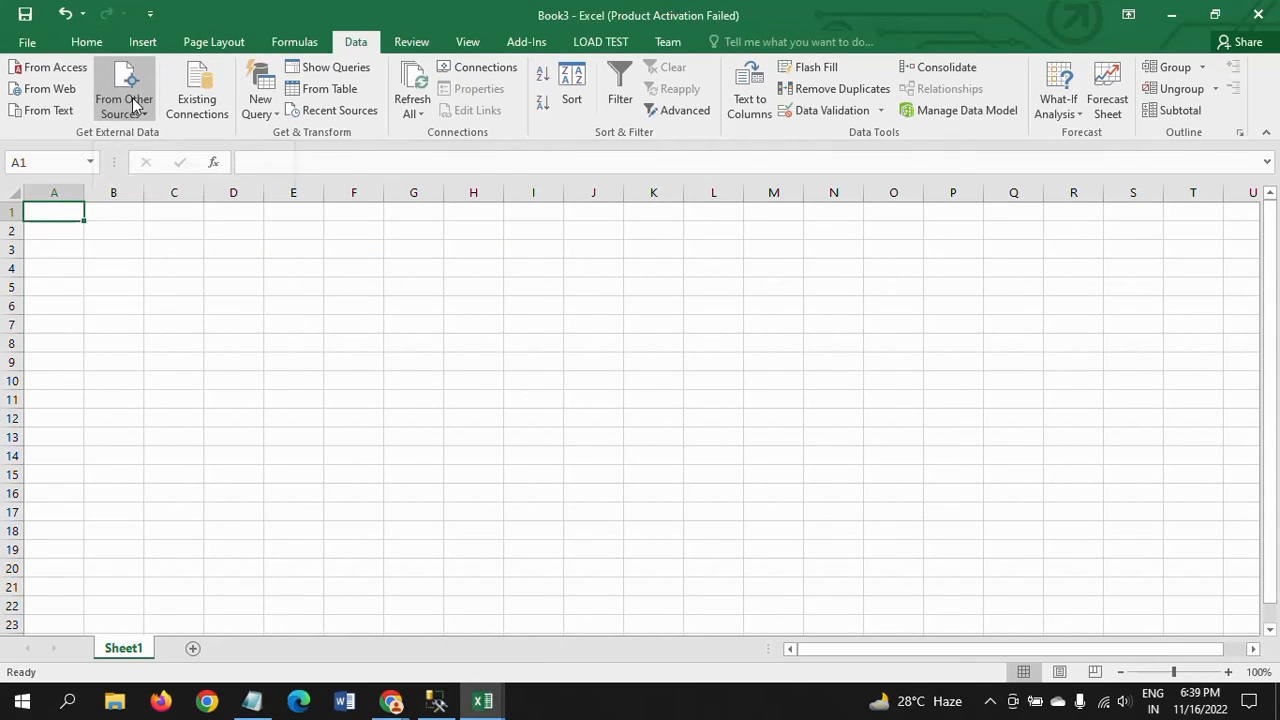
pyautogui.click(134, 106)
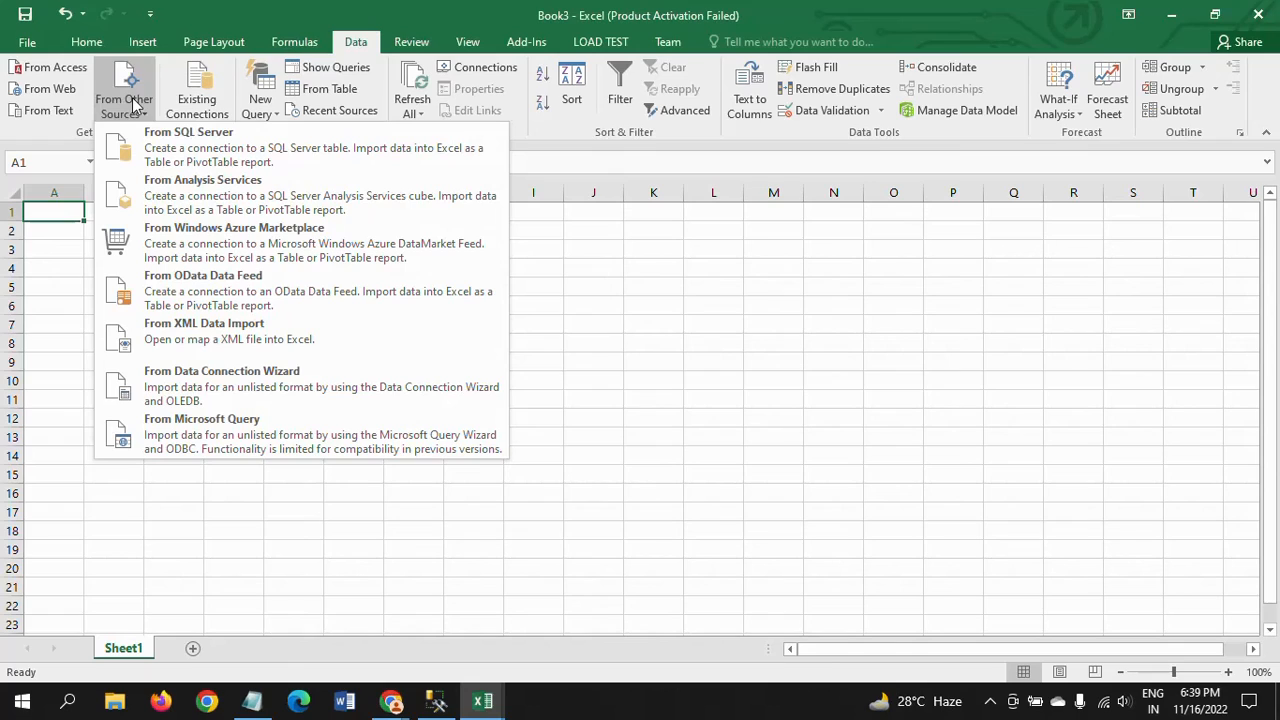
pyautogui.click(222, 148)
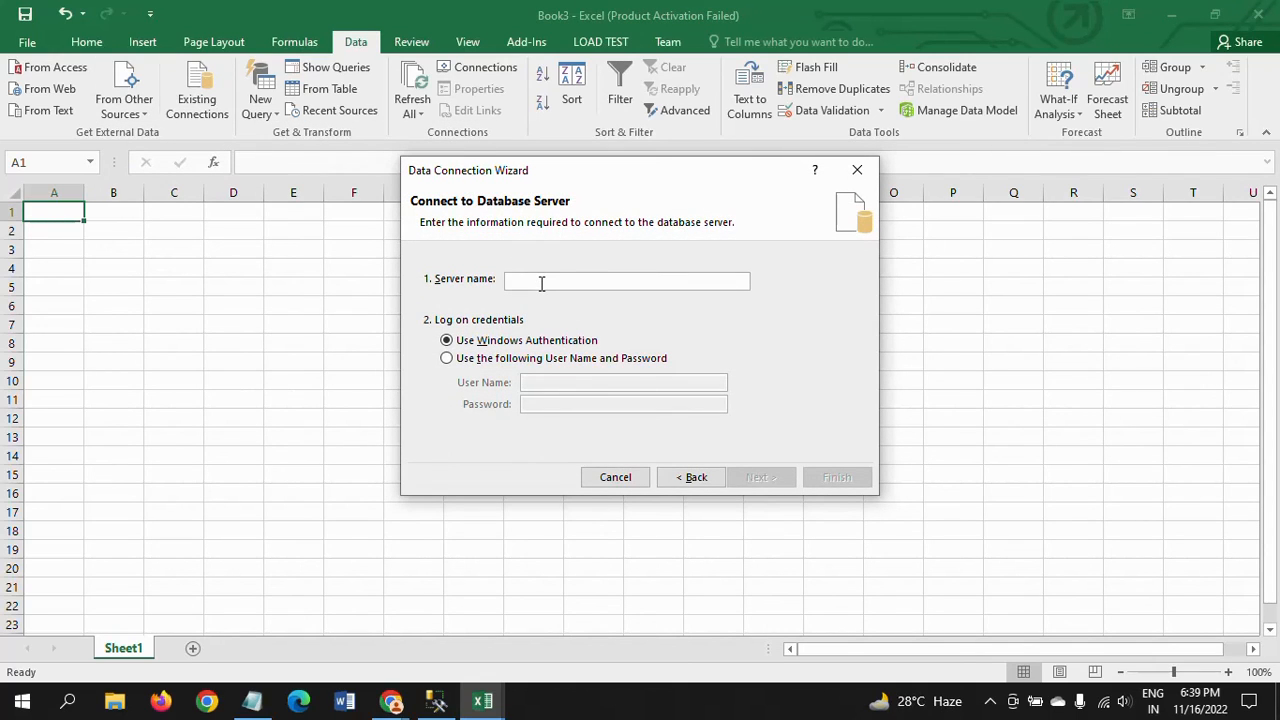
pyautogui.click(861, 176)
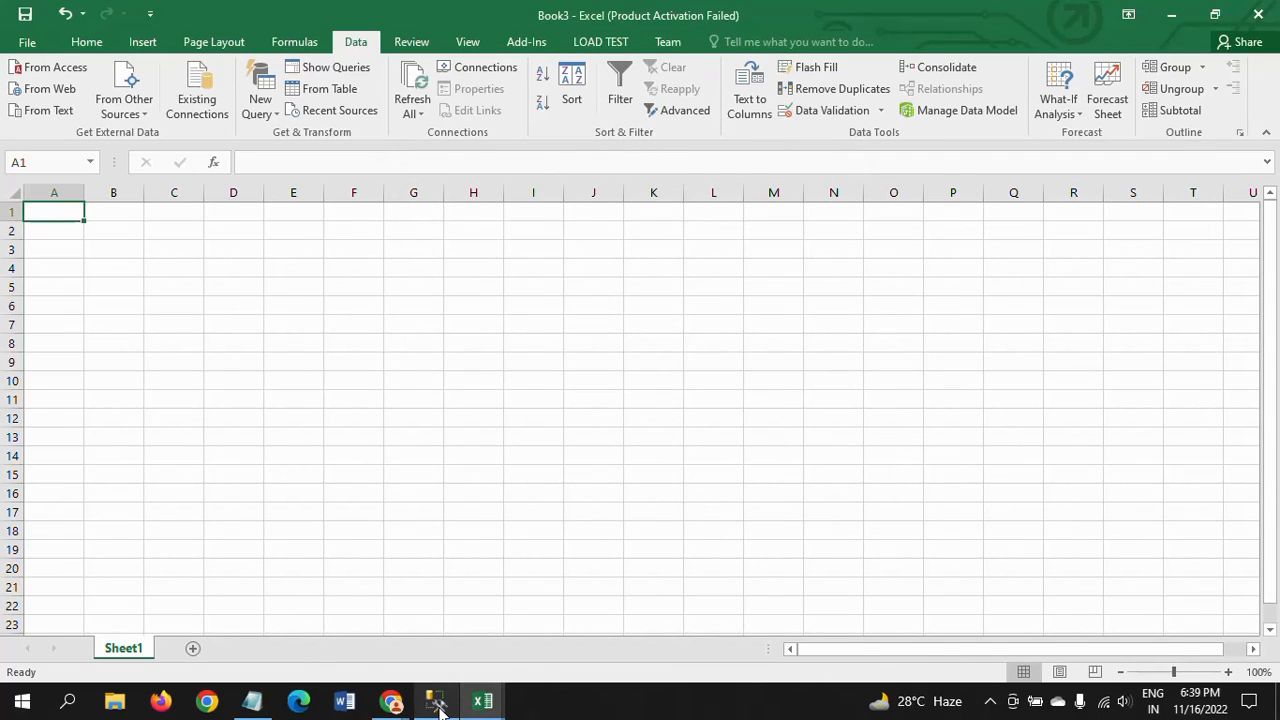
# - Switch to Notepad and review the notes on creating Excel reports from SQL Server data
pyautogui.moveTo(440, 708)
pyautogui.click(252, 702)
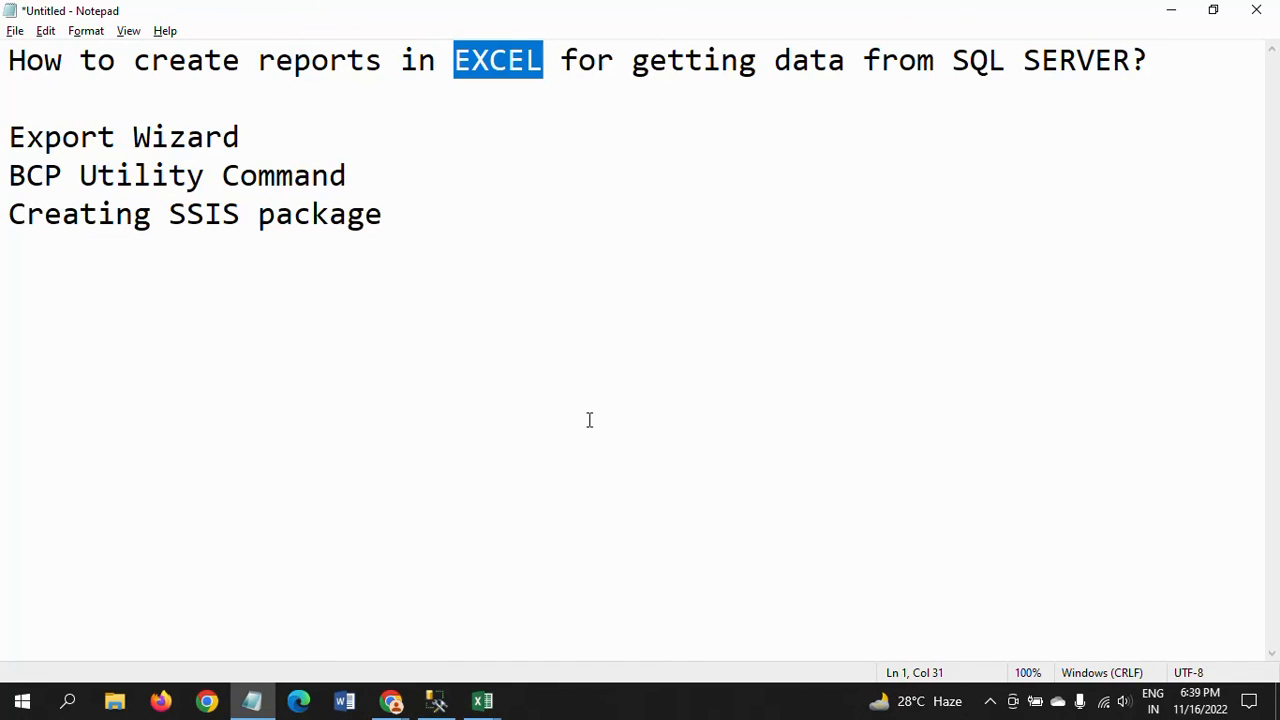